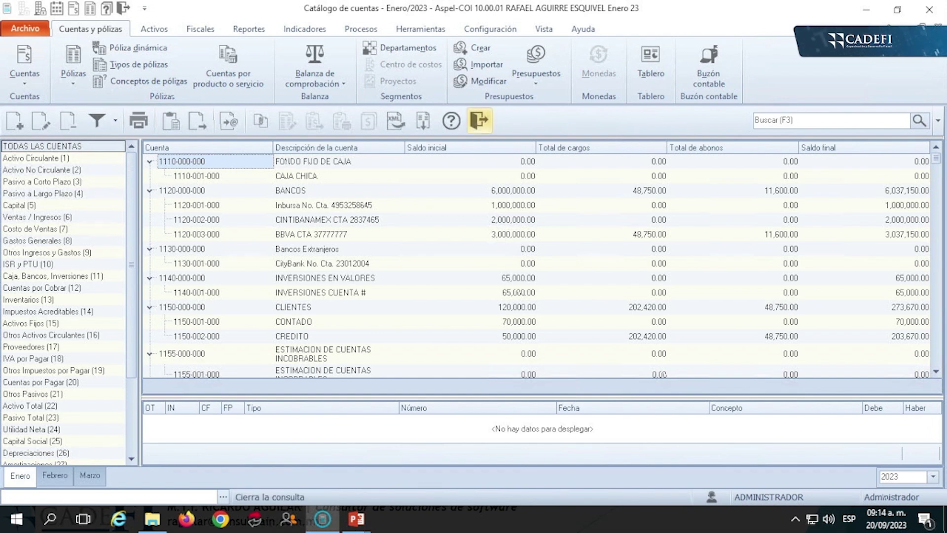
Close the account catalogue and start a new January 2023 póliza of type Egresos (Eg).
left_click(478, 120)
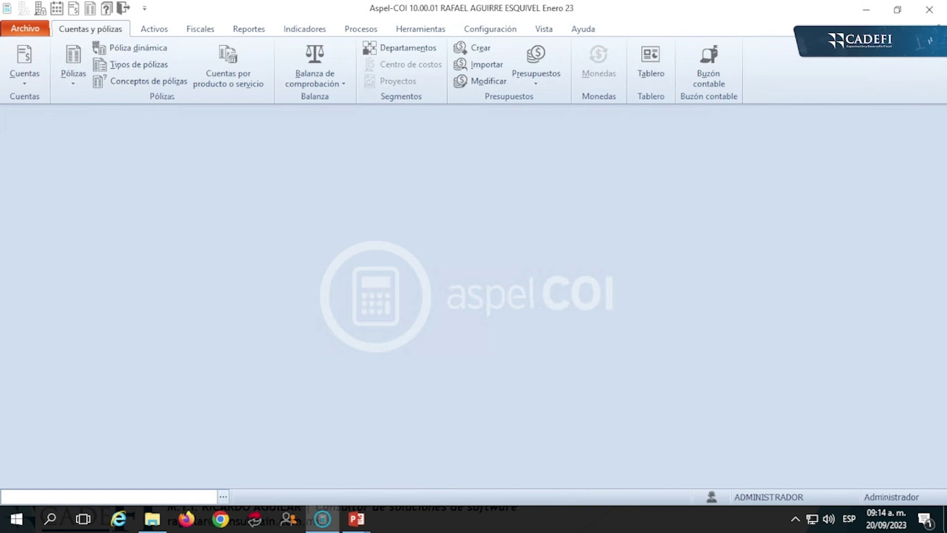
left_click(73, 62)
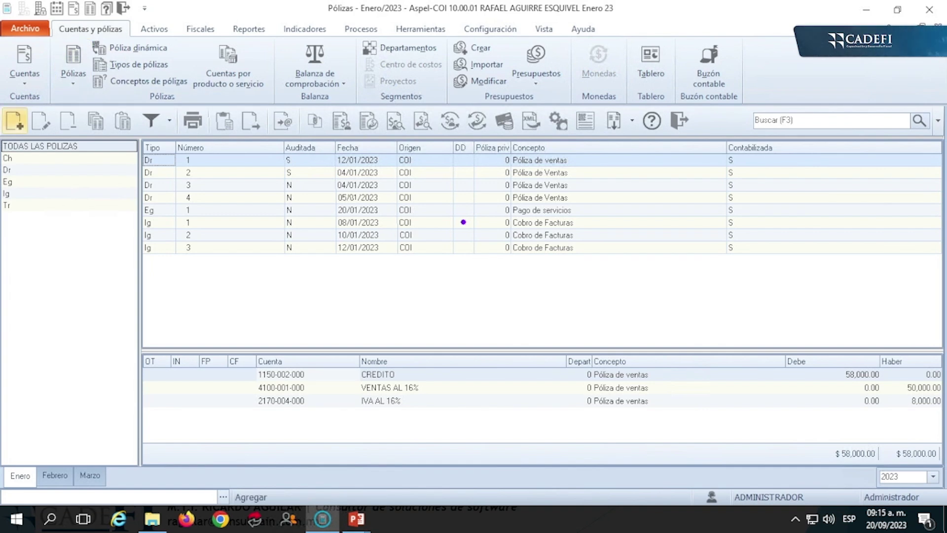
left_click(15, 121)
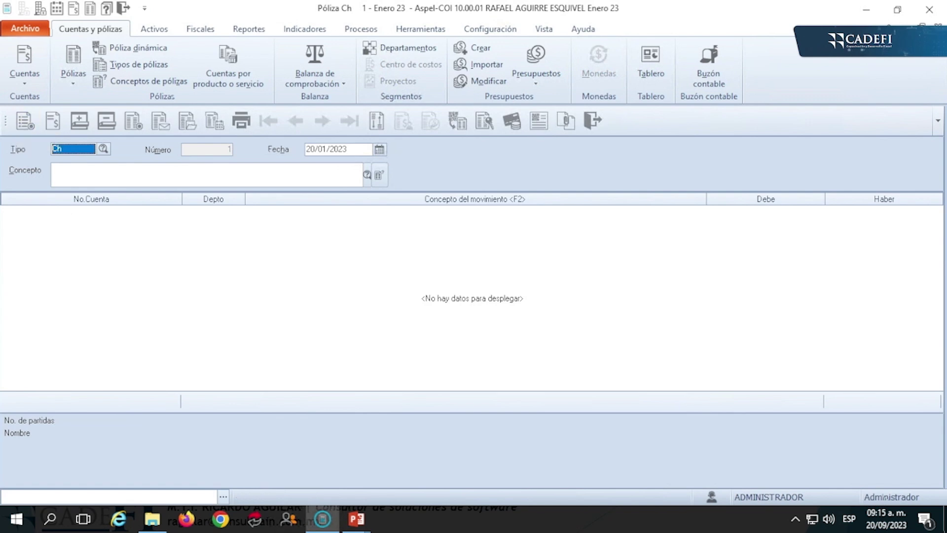
left_click(103, 149)
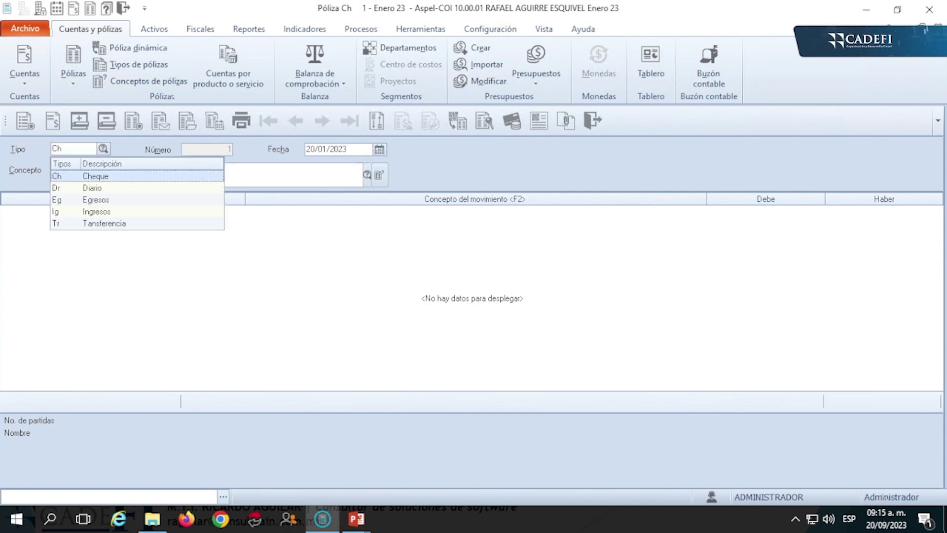
left_click(96, 199)
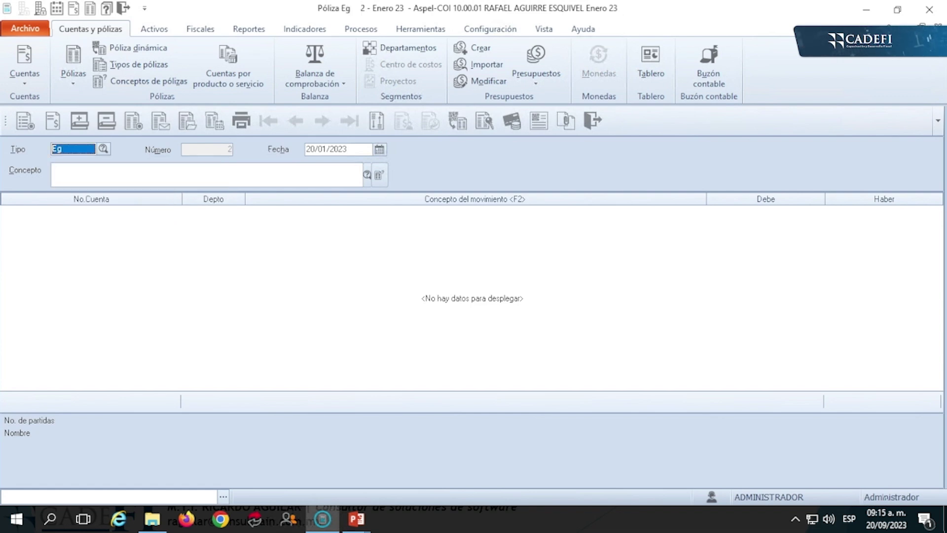
Set the póliza date to 25/01/2023 and choose the predefined concept "Pago de servicios".
left_click(327, 148)
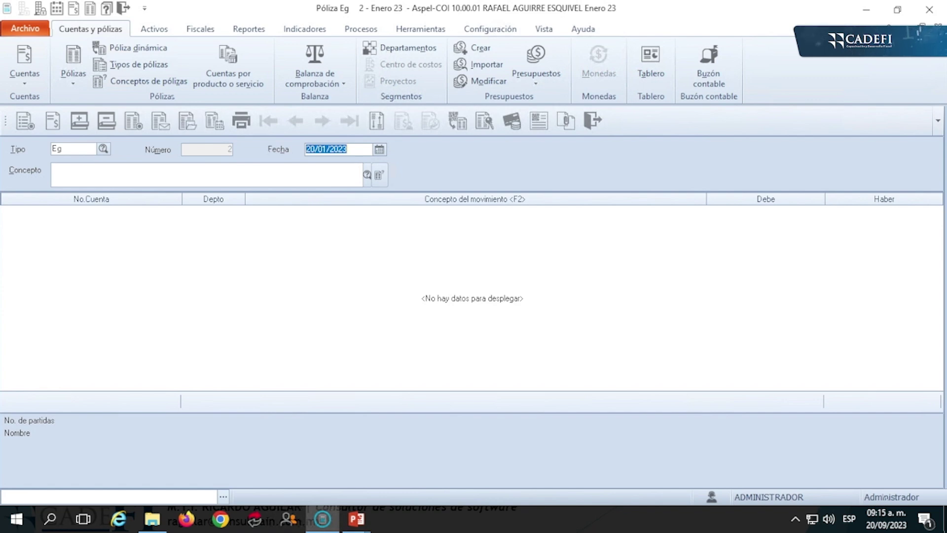
type("25/")
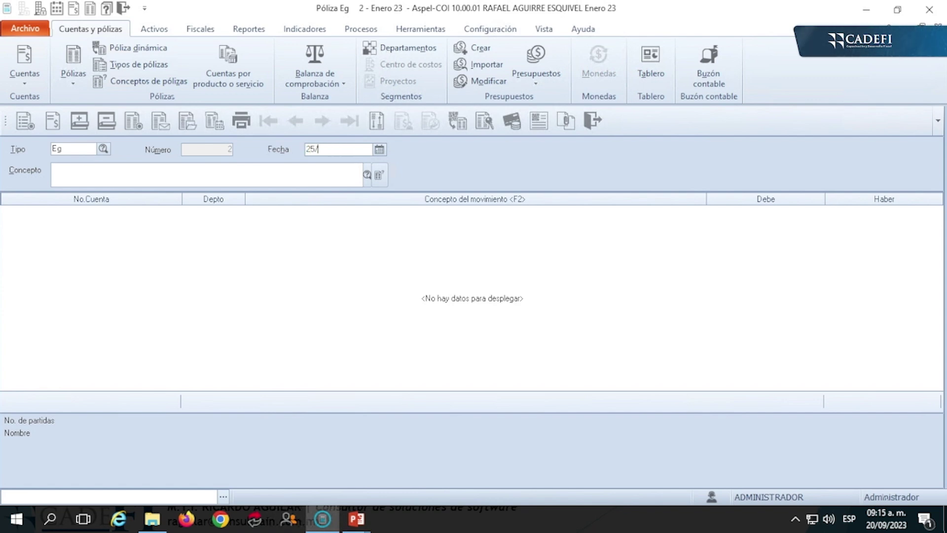
type("01/")
type("2023")
key("Tab")
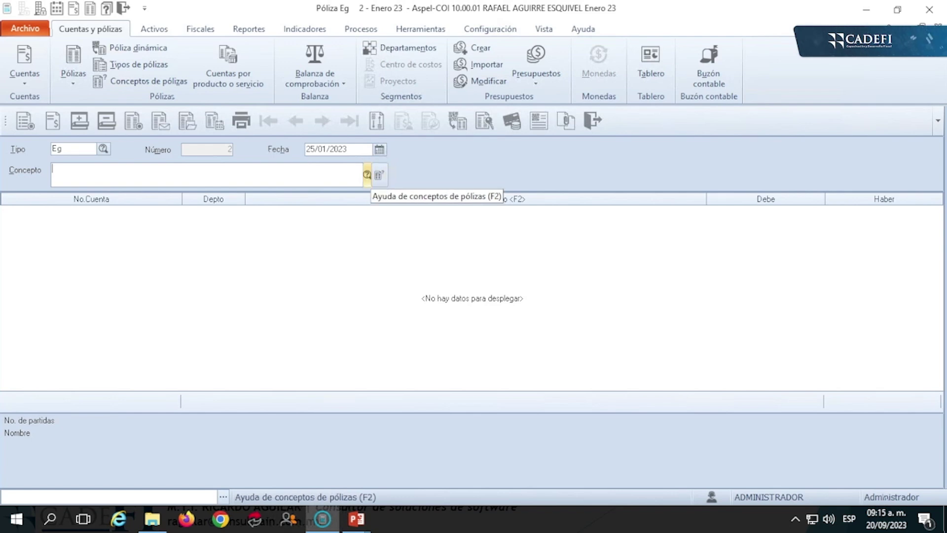
left_click(367, 175)
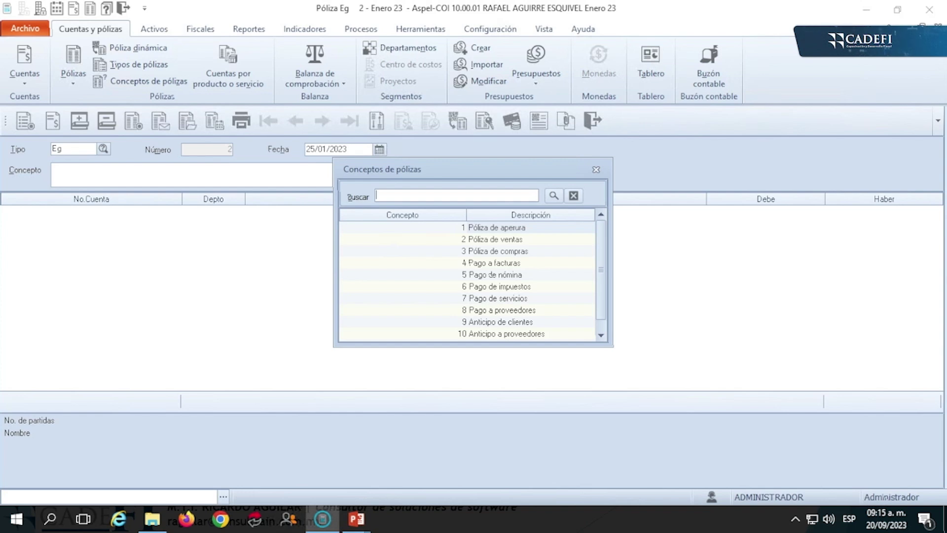
double_click(499, 298)
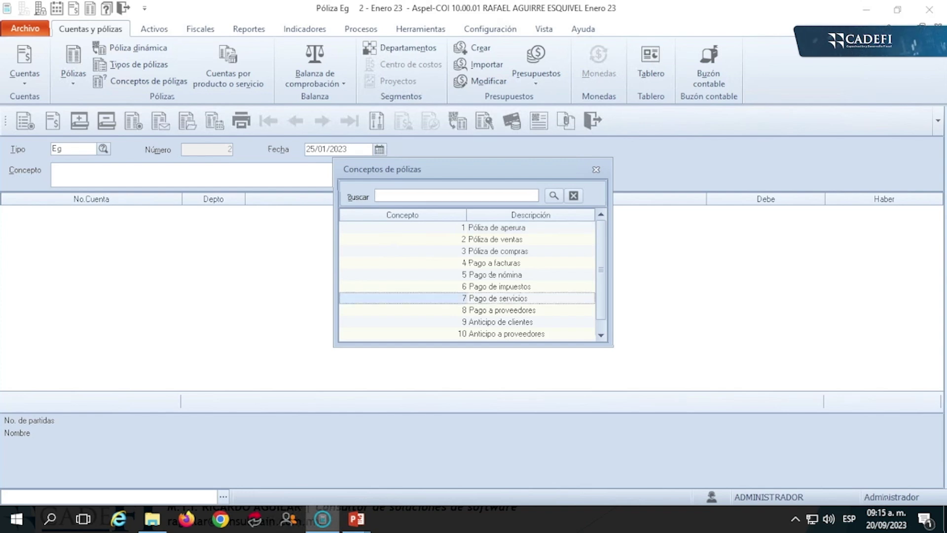
key("Return")
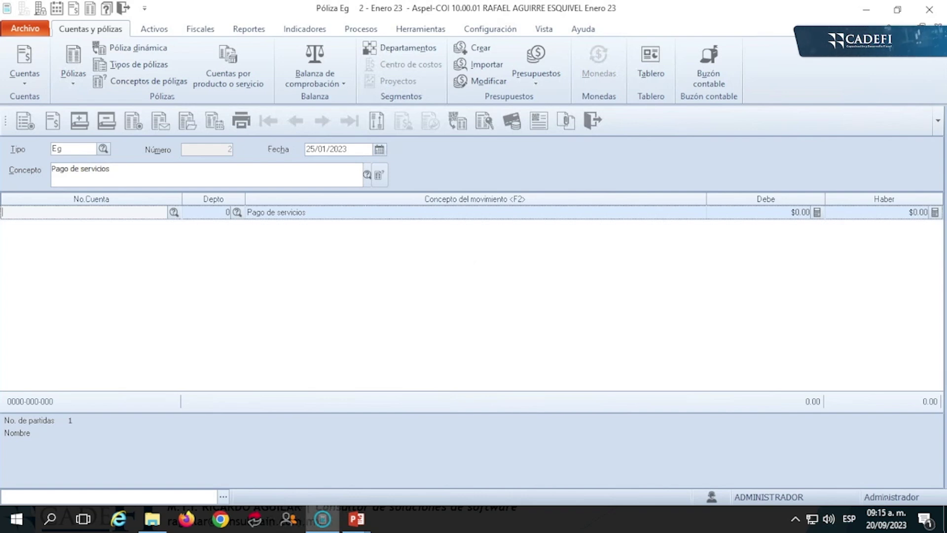
type("2110-")
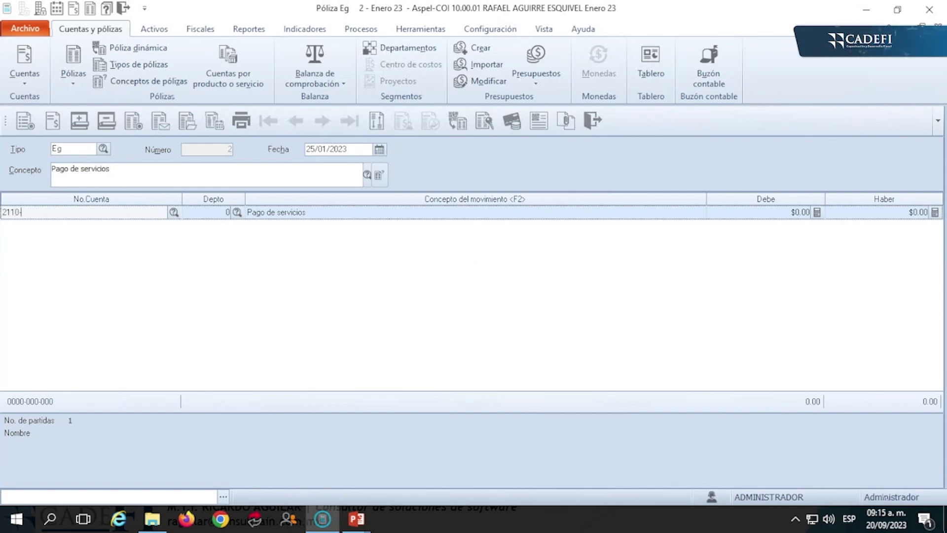
type("001-")
key("Return")
key("Return")
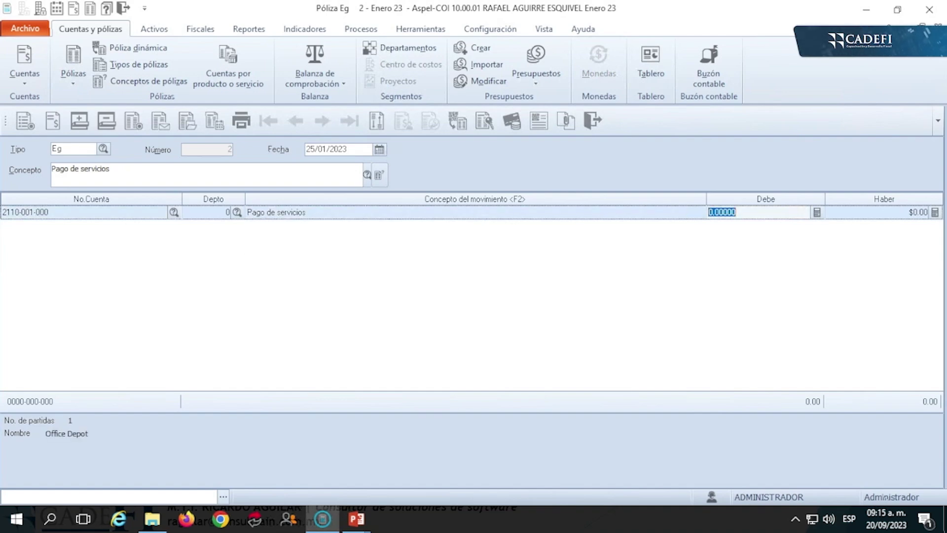
type("6,")
type("000")
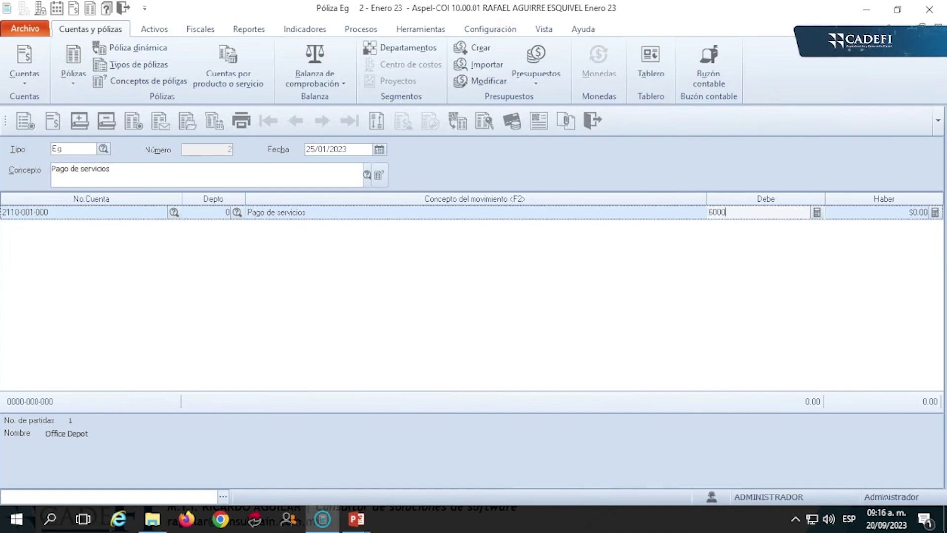
key("Return")
type("2")
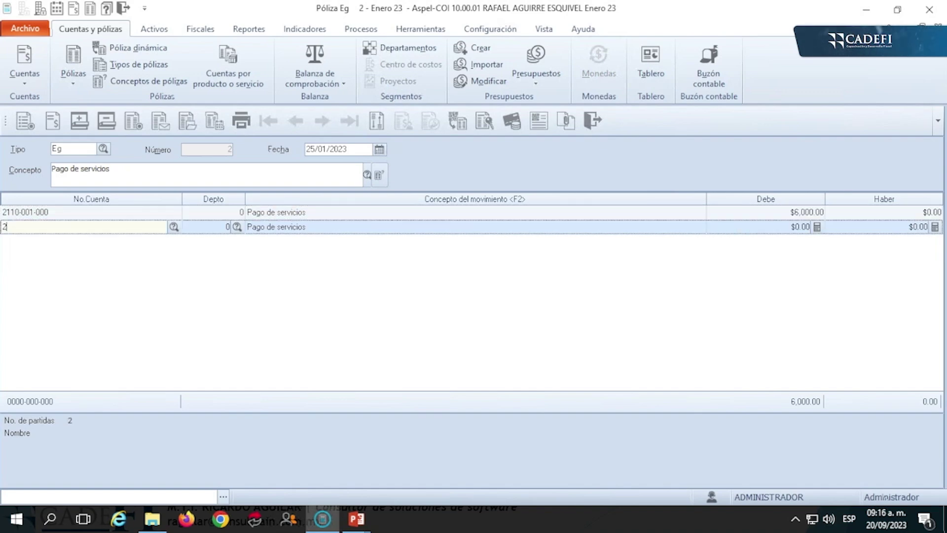
type("110-001-000")
key("Return")
key("Return")
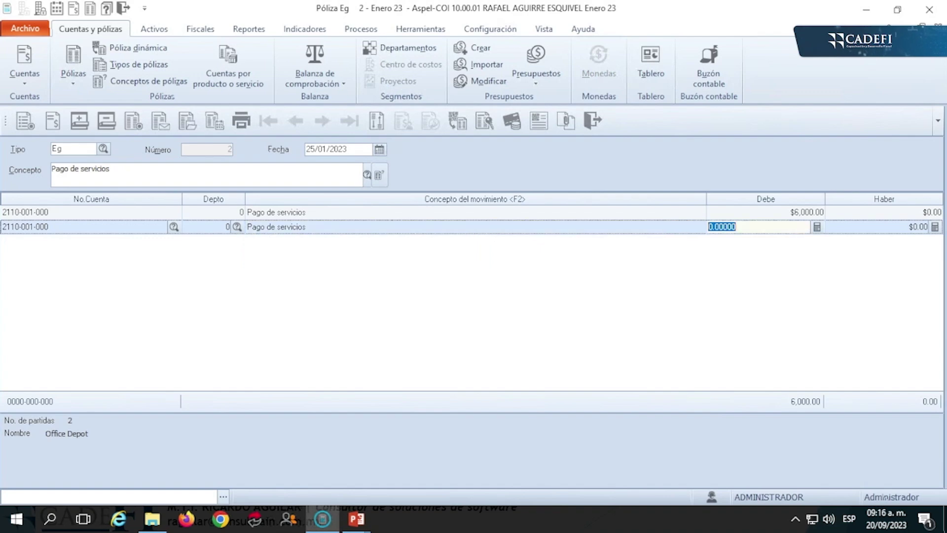
type("6000")
key("Escape")
type("2000")
key("Return")
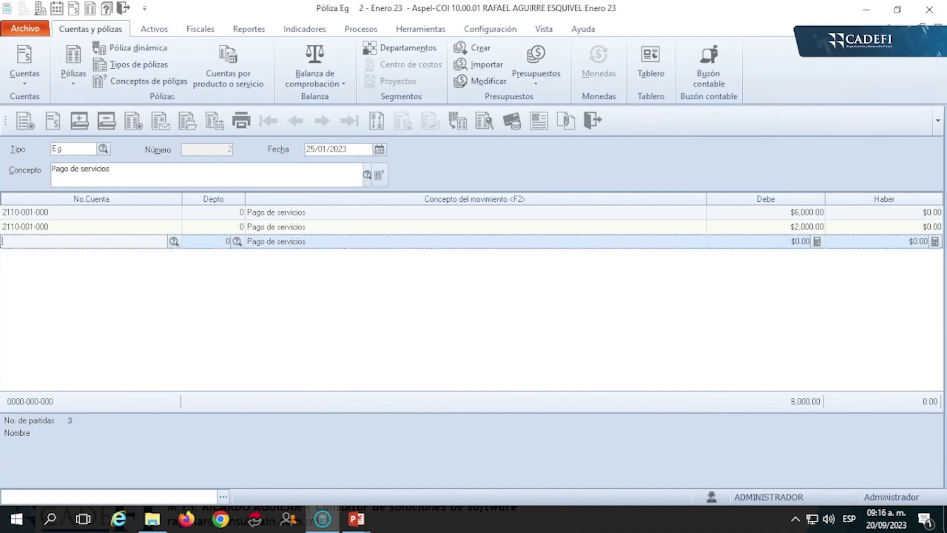
type("2100-01")
key("Return")
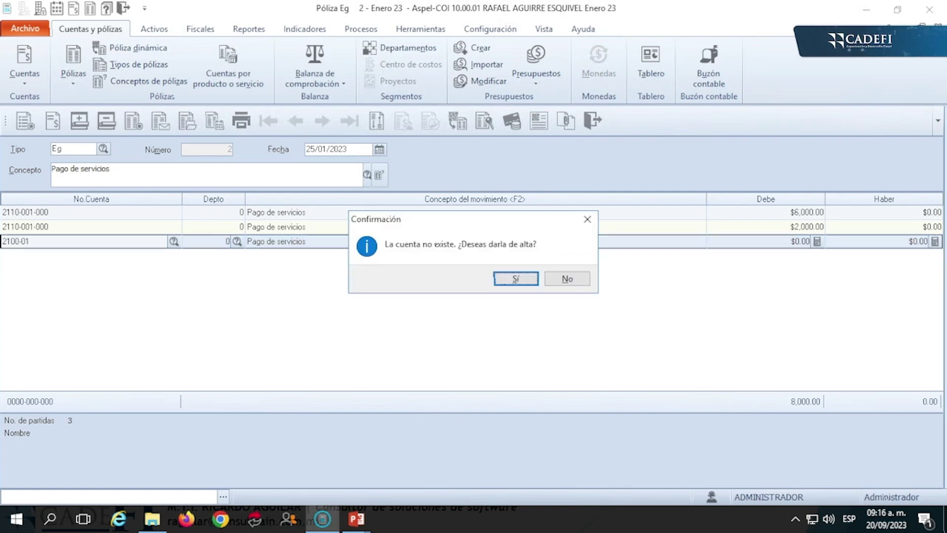
key("n")
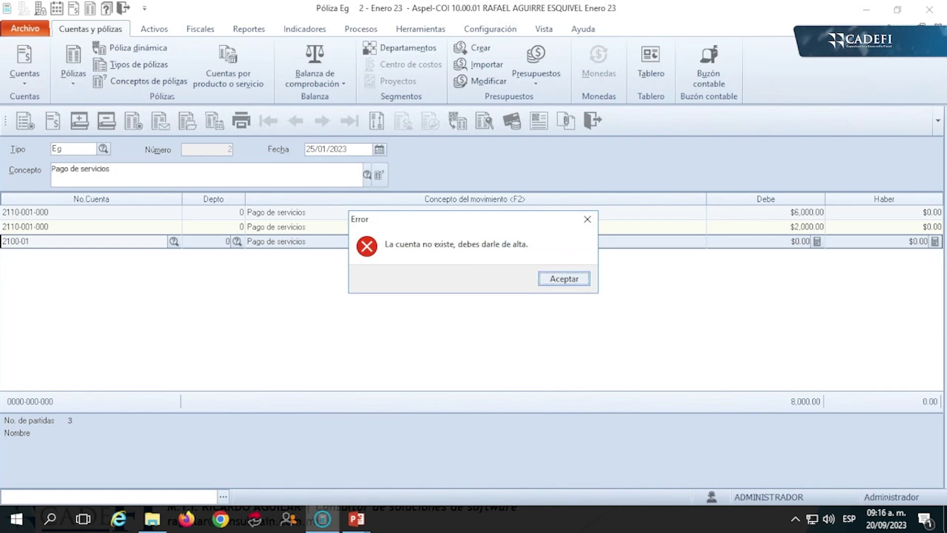
key("Return")
left_click(25, 242)
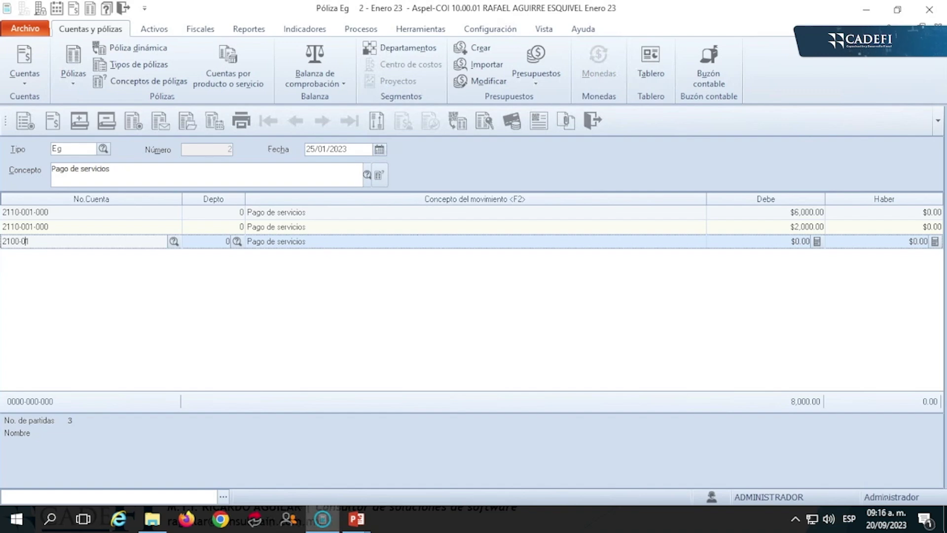
type("01-")
key("End")
key("Return")
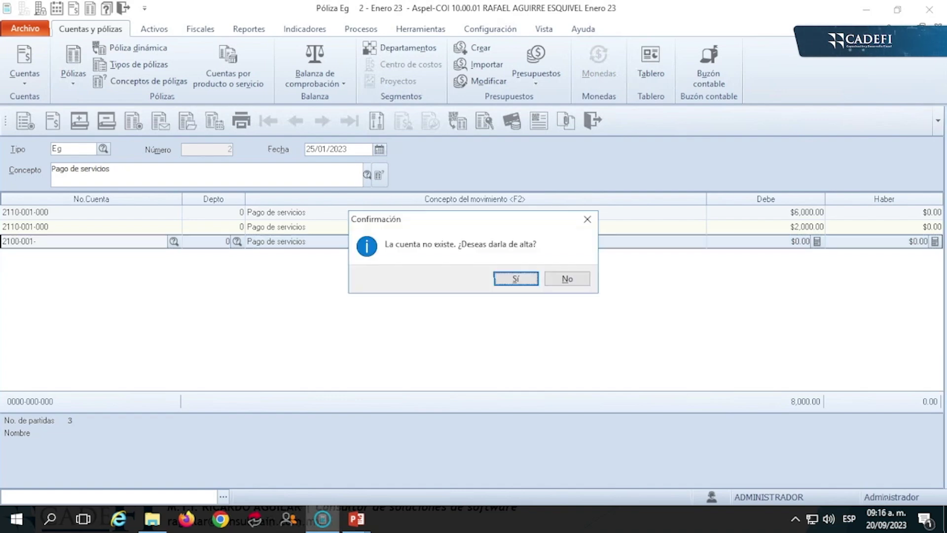
key("Tab")
key("Return")
key("Return")
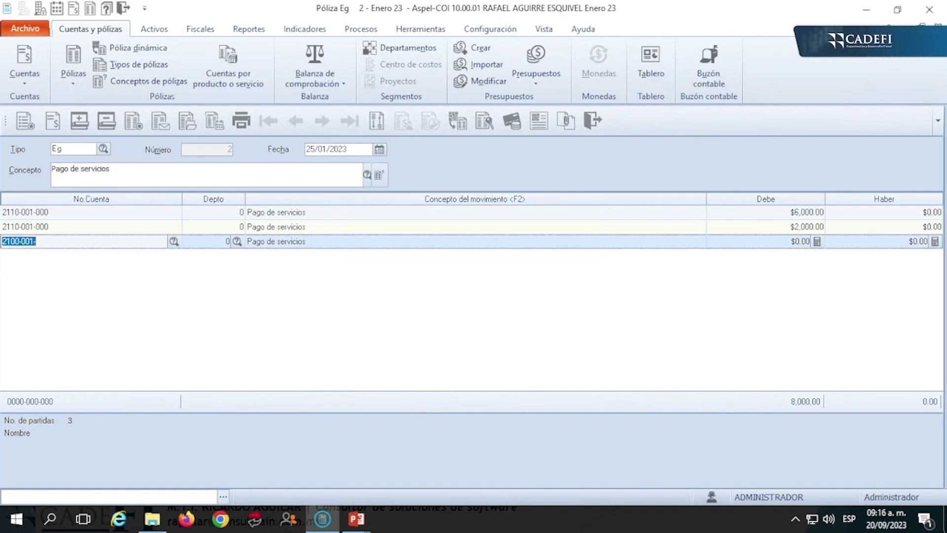
left_click(24, 241)
double_click(24, 241)
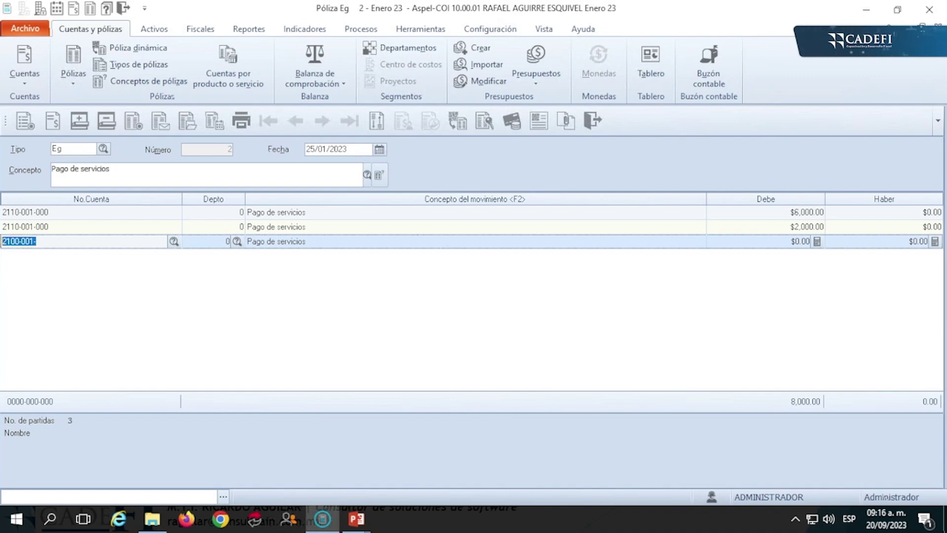
type("2110-001-000")
key("Return")
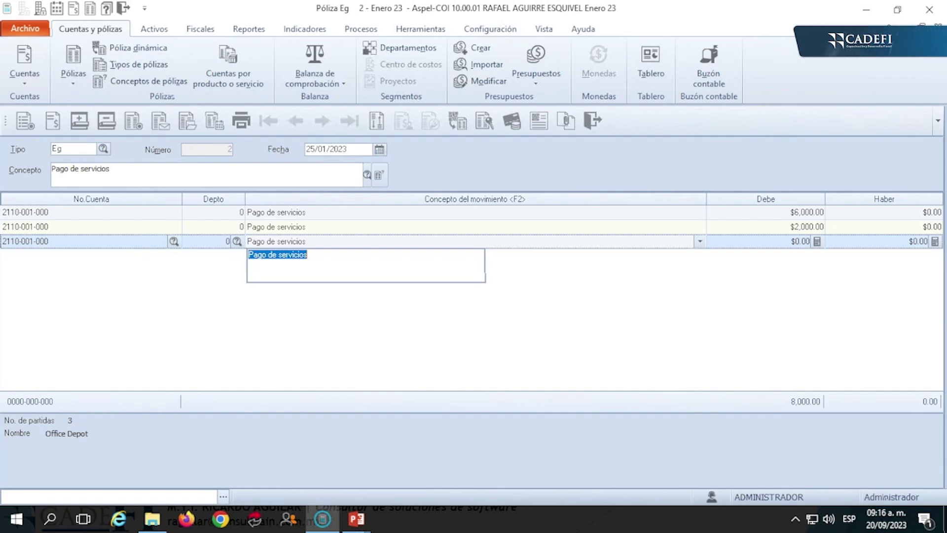
key("Return")
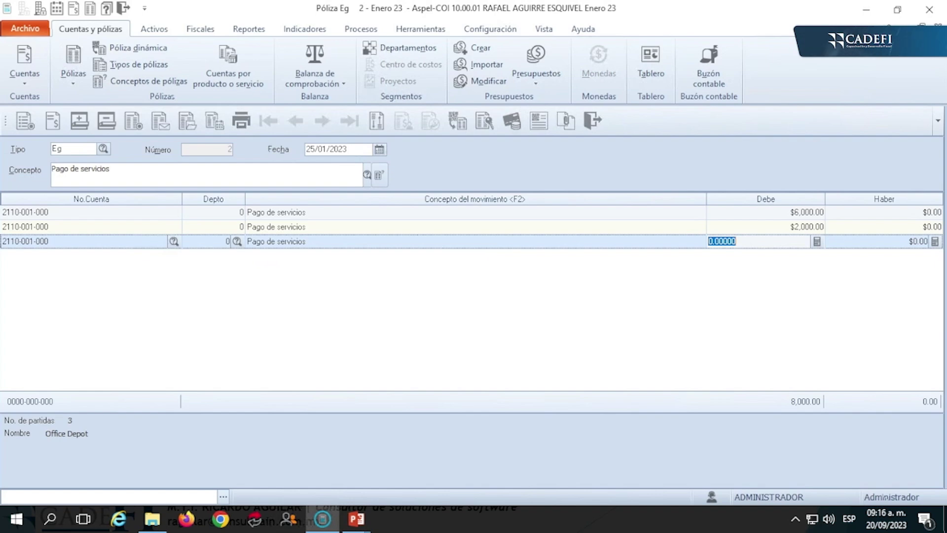
type("1,5")
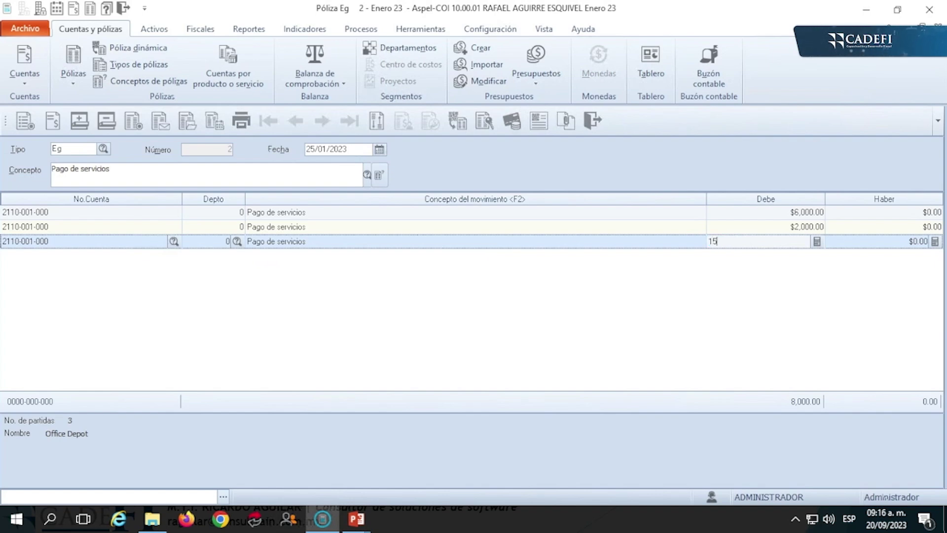
type("00")
key("Return")
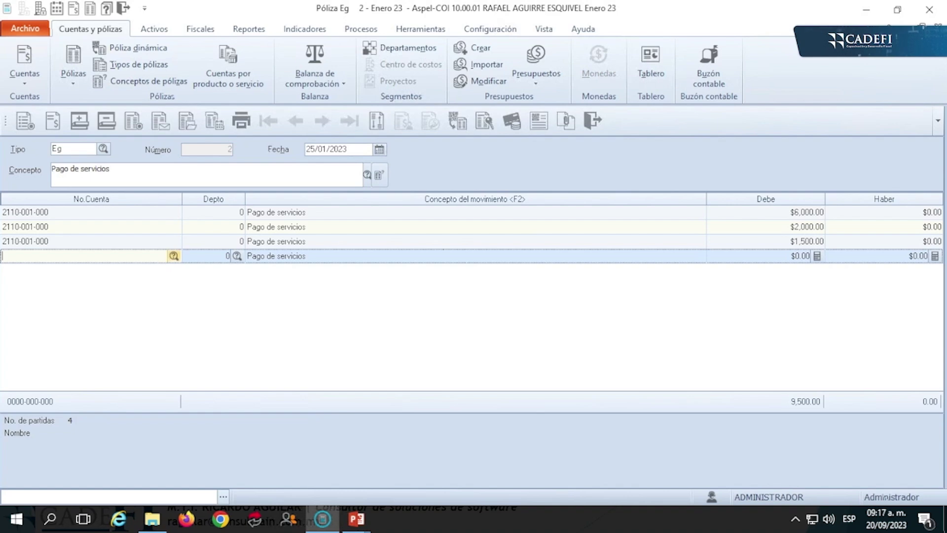
Search the account catalogue for "office" from the fourth line, and restore the full account list.
left_click(174, 256)
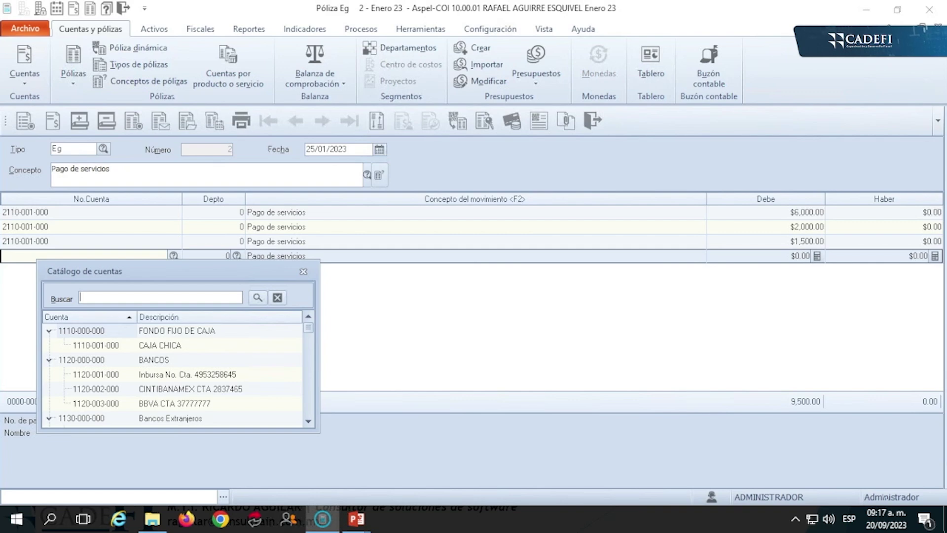
type("d")
type("ffice")
key("Return")
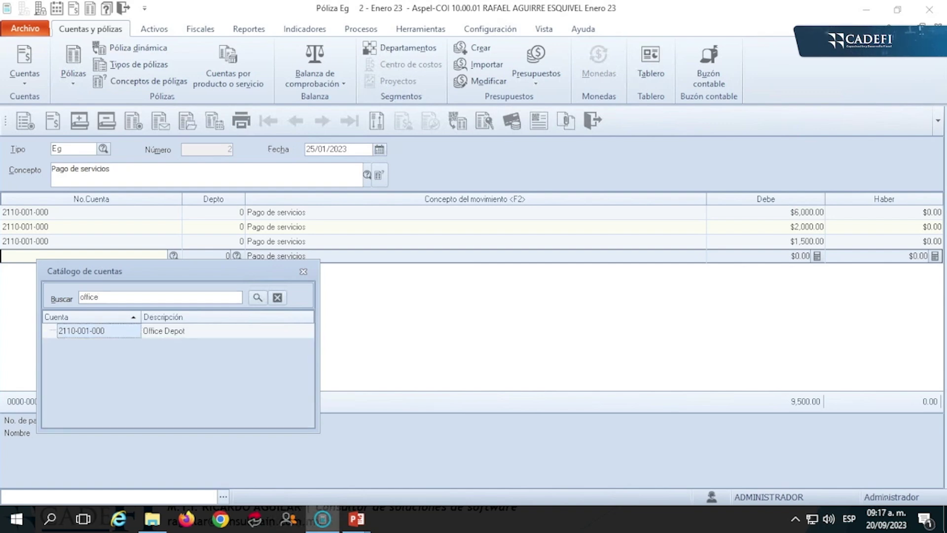
left_click(277, 297)
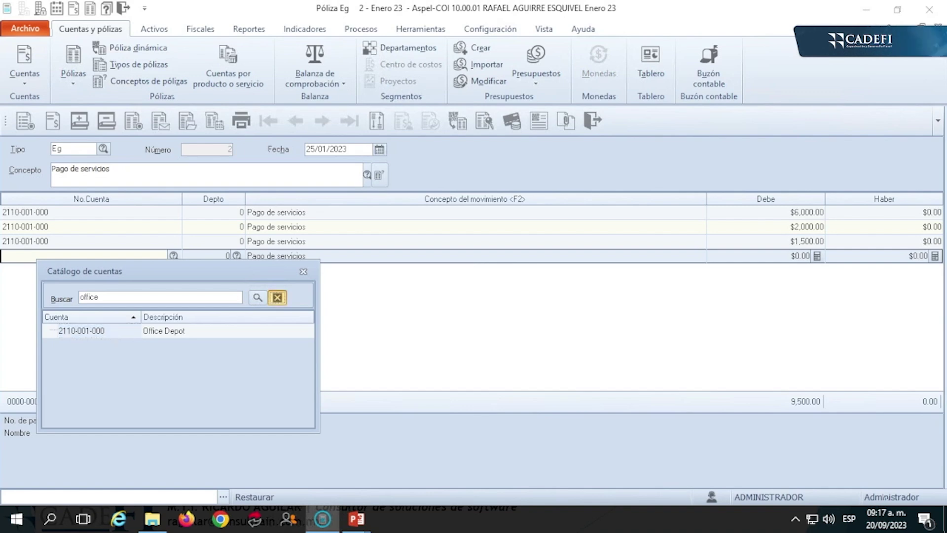
left_click(81, 360)
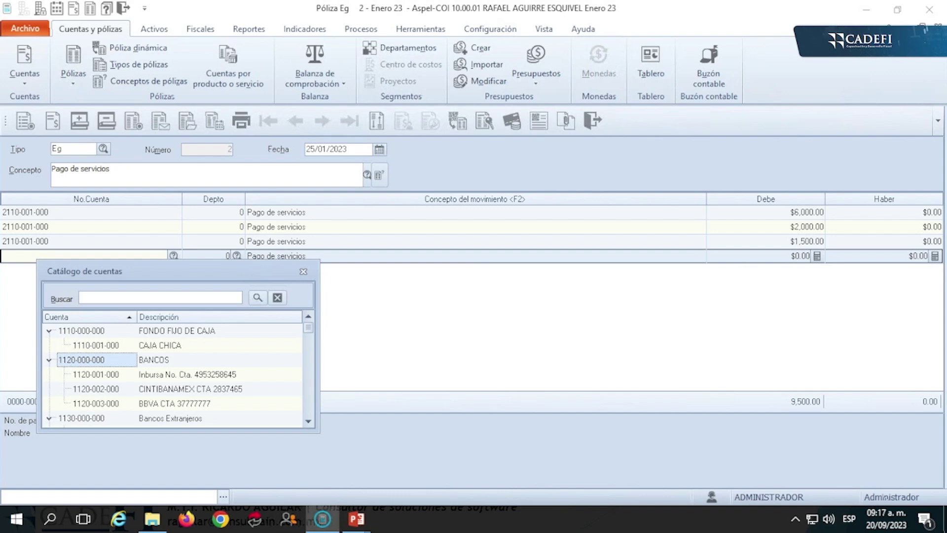
key("2")
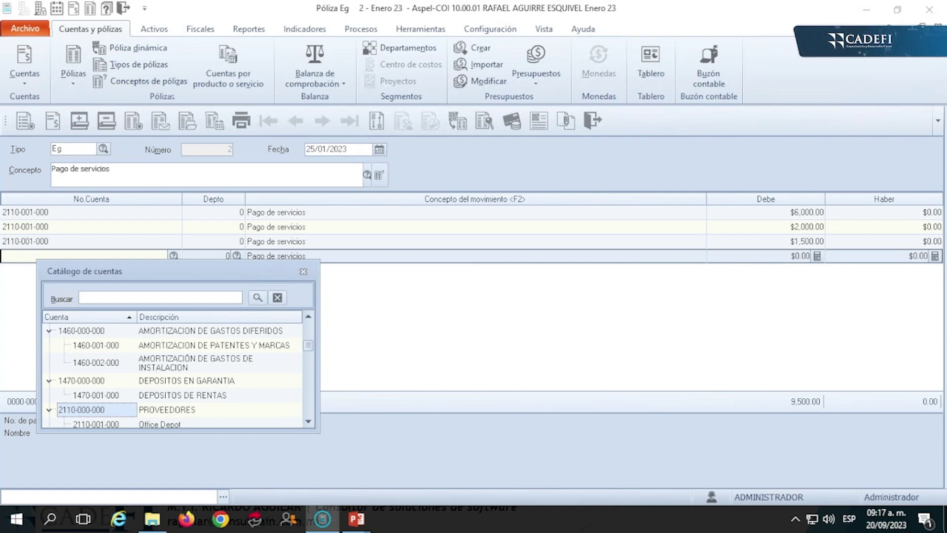
key("Down")
key("Down")
key("Down")
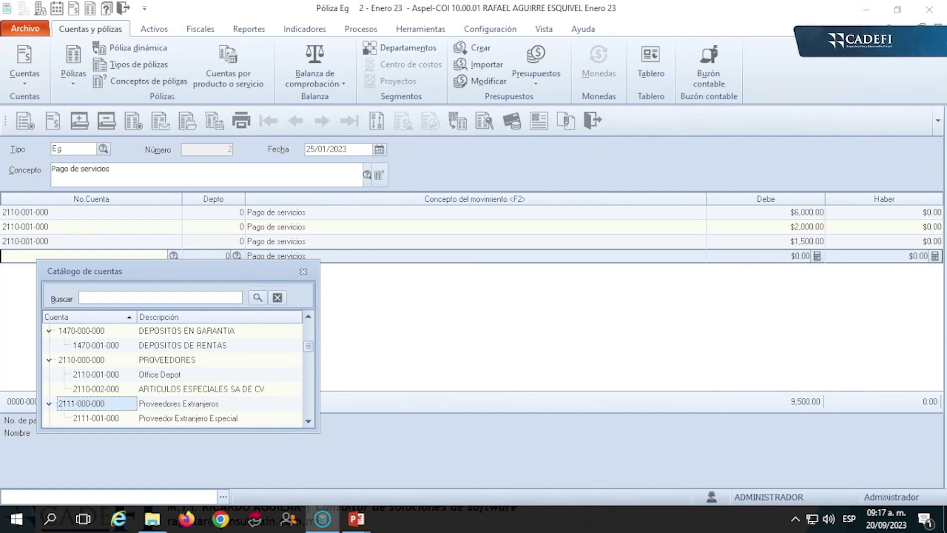
key("Up")
key("Up")
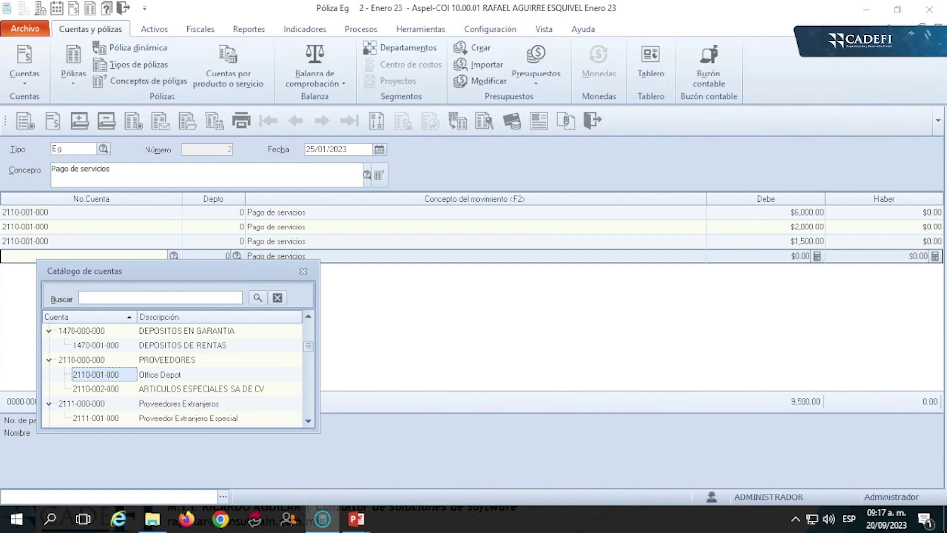
key("Return")
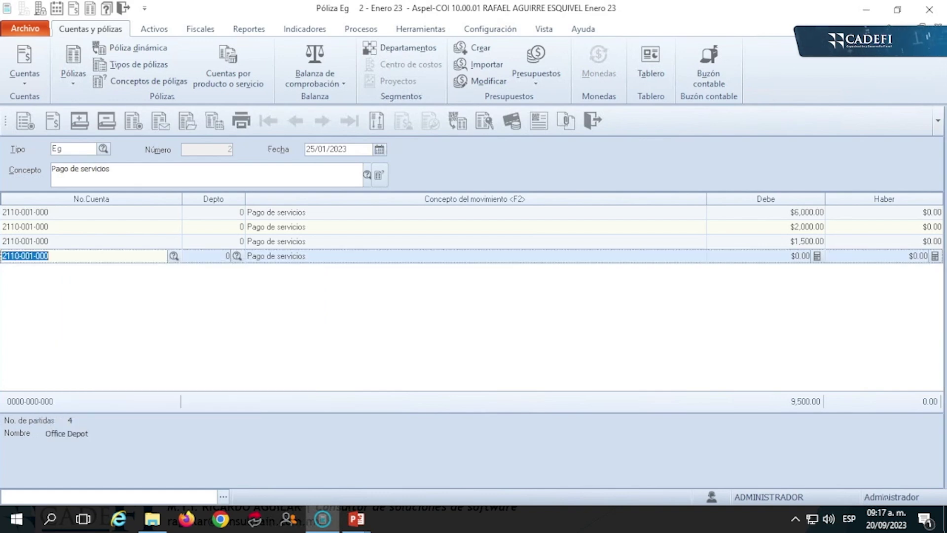
Give the fourth póliza line a debit (Debe) of 500, keeping the "Pago de servicios" concept.
key("Return")
key("Return")
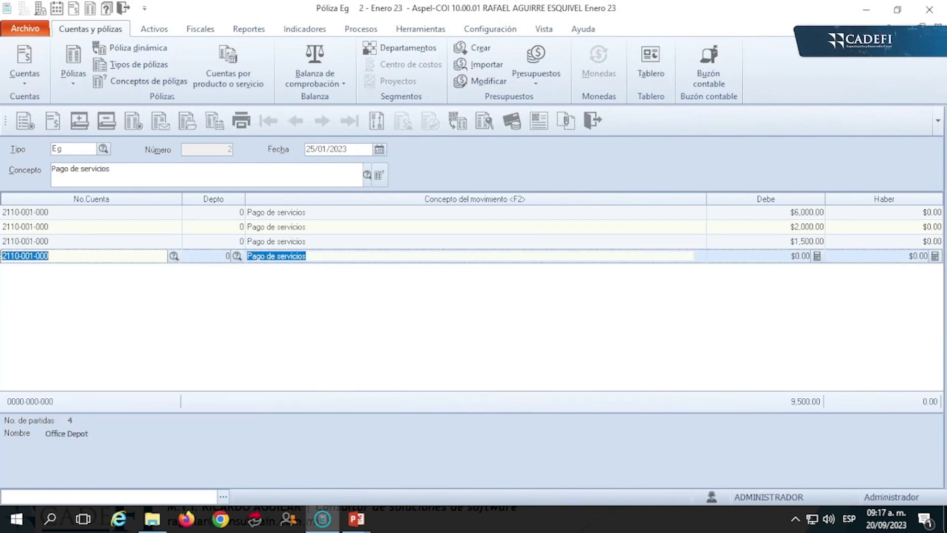
key("Return")
type("500")
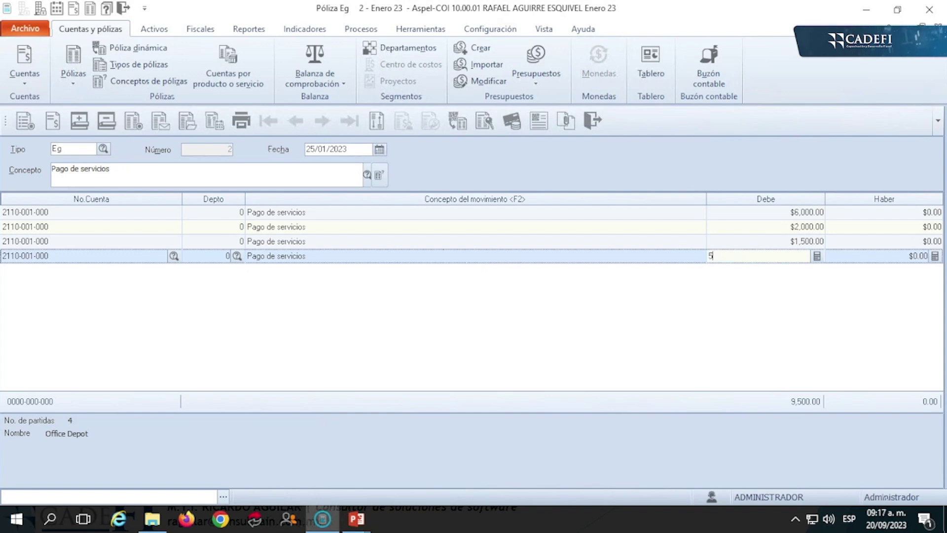
key("Return")
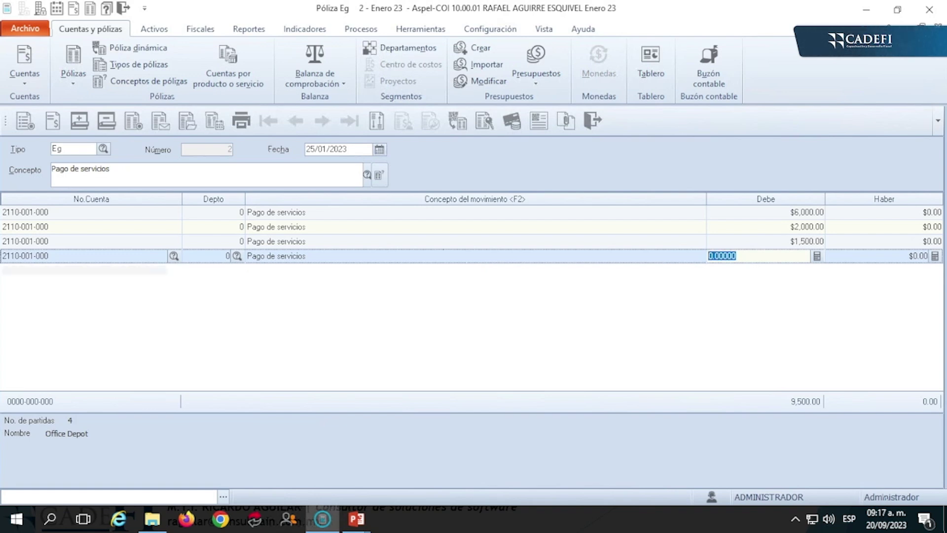
key("Return")
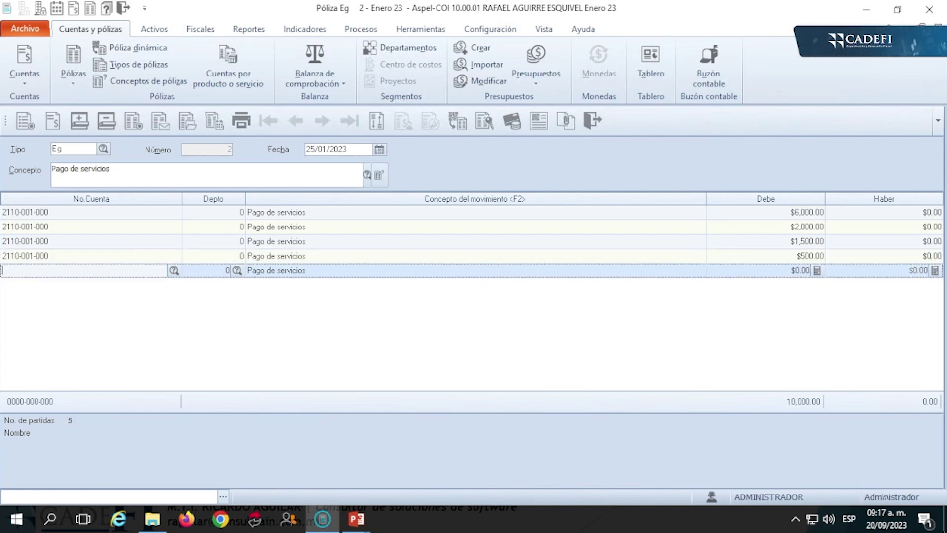
type("1200-002")
key("Return")
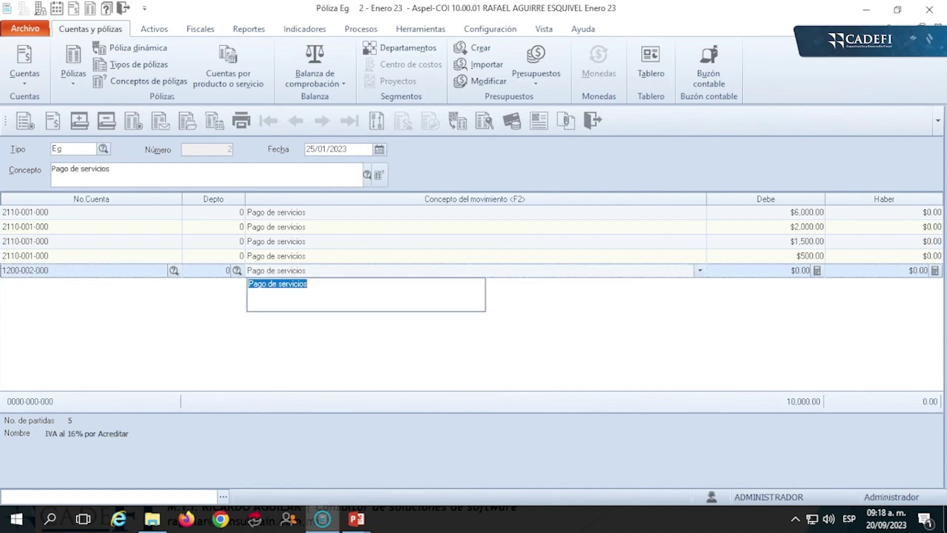
key("Return")
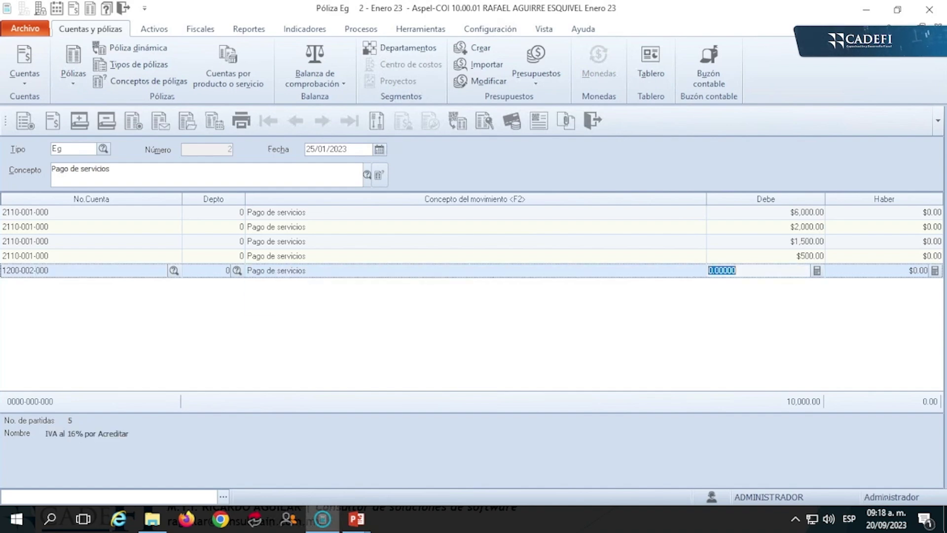
type("1,600")
key("Return")
type("1")
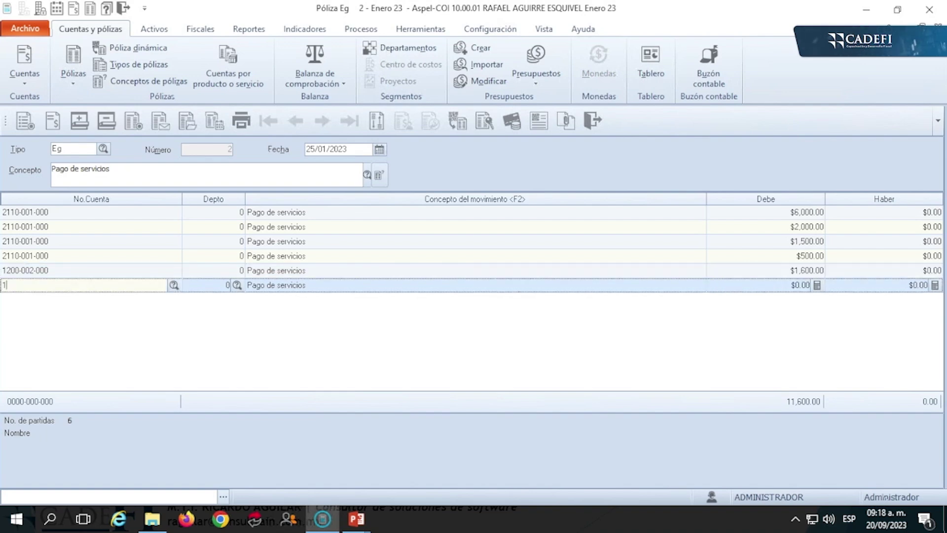
type("120-003-000")
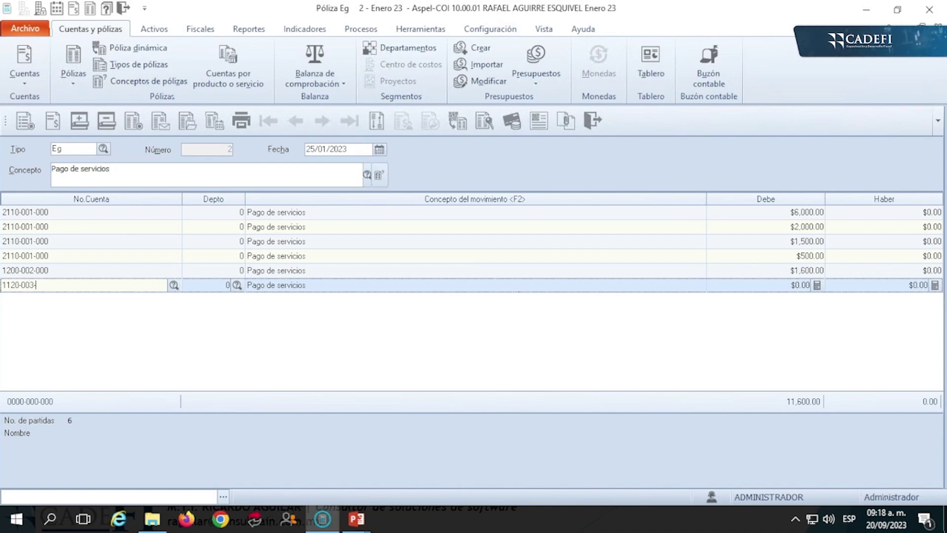
key("Return")
key("Return")
key("Return")
type("11600")
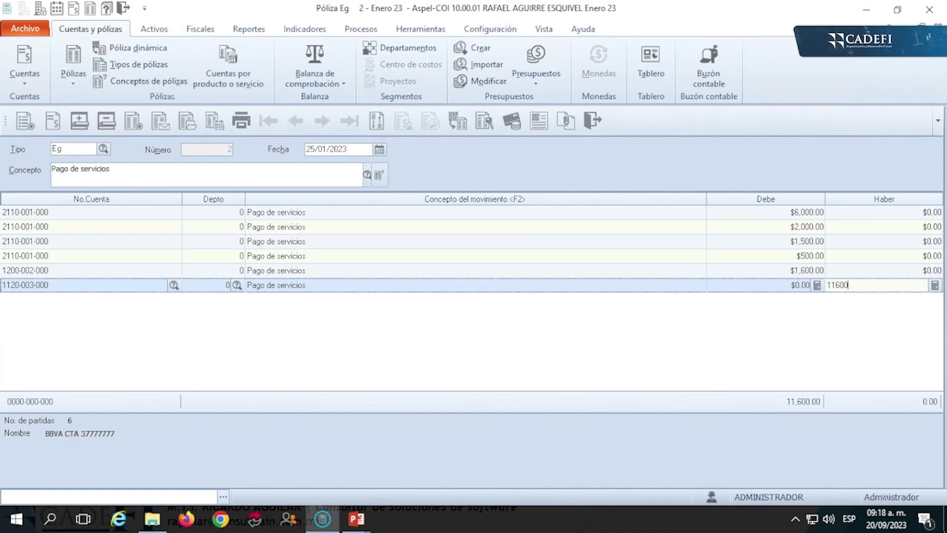
key("Return")
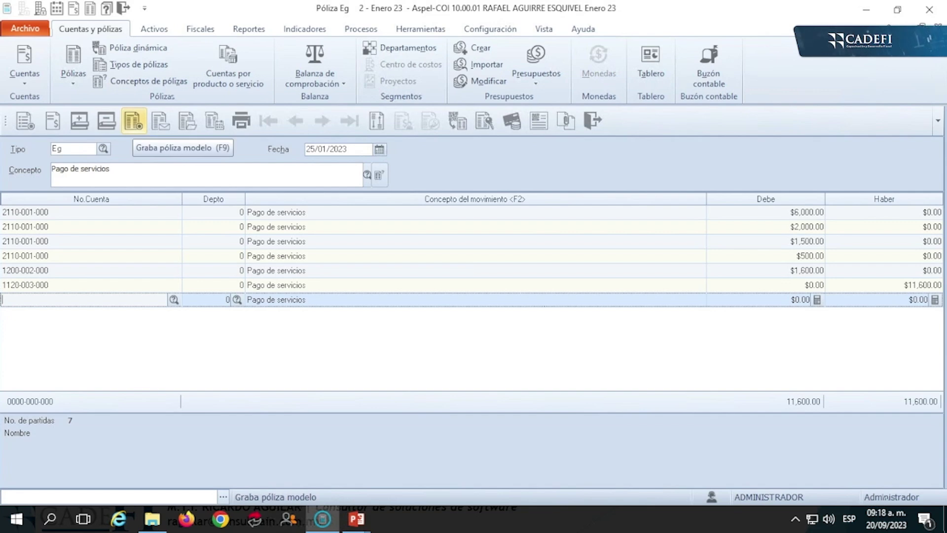
Save the entry on the Desktop as the model póliza "Póliza Inteligente" with percentages, using 11600 as the base amount.
left_click(133, 120)
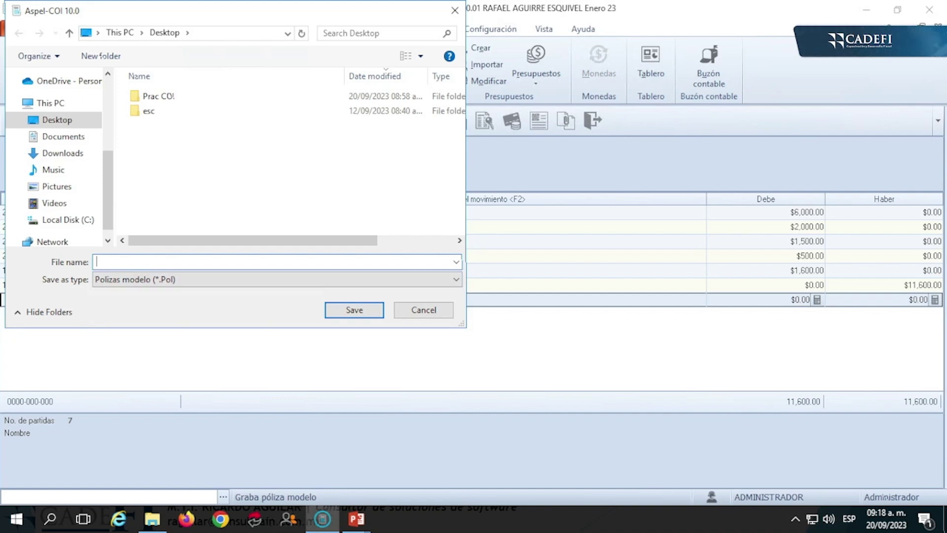
type("P")
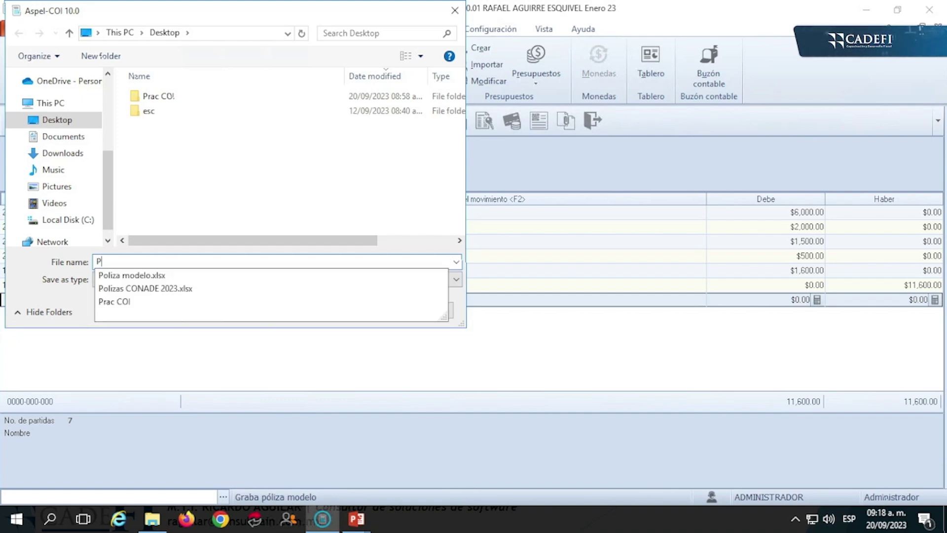
type("óliza Inteligente")
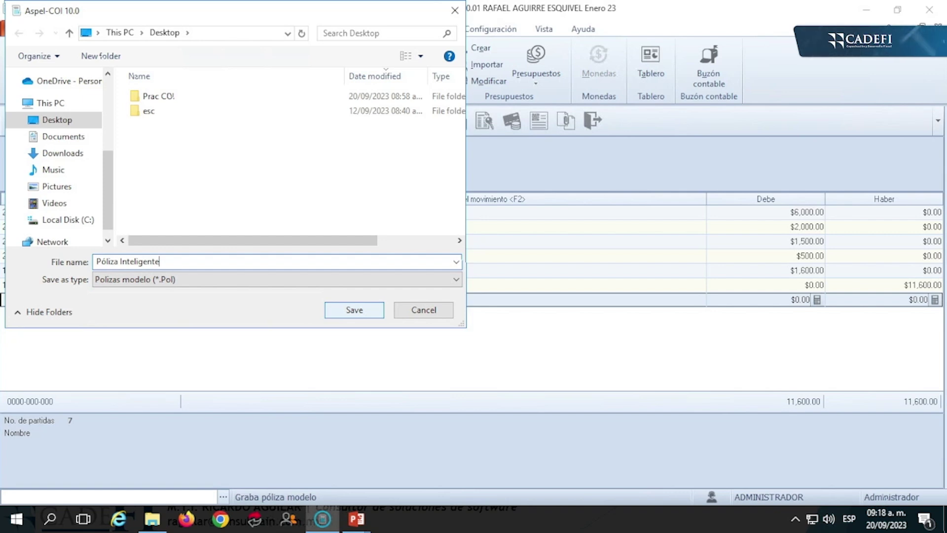
left_click(354, 310)
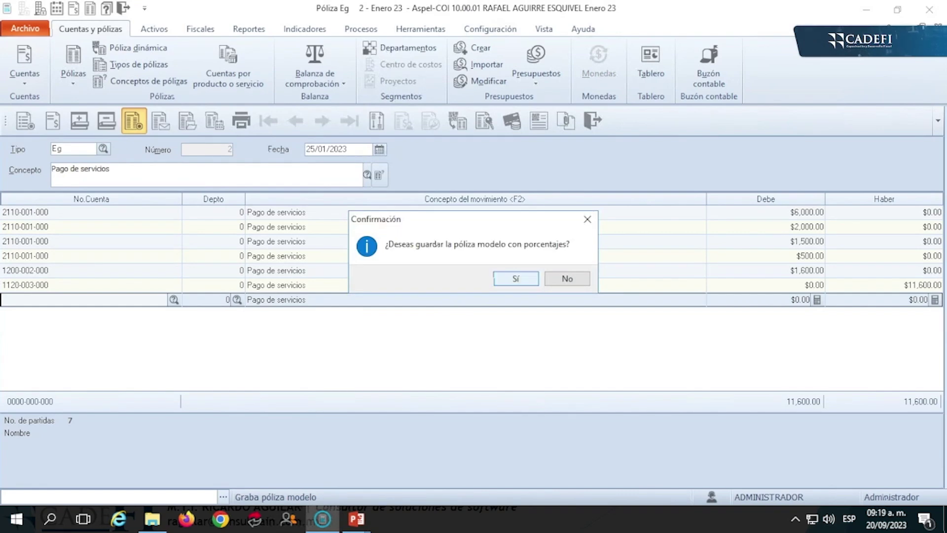
key("Return")
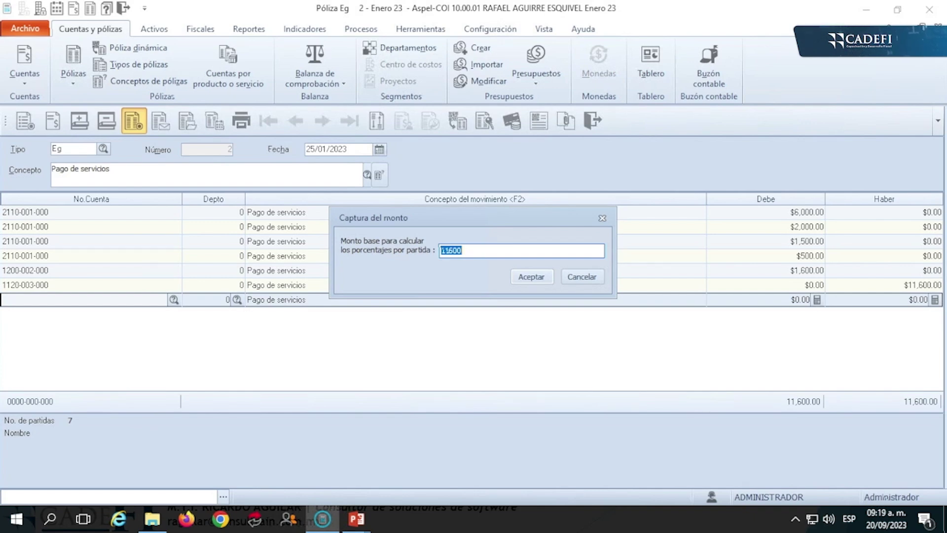
left_click(462, 250)
double_click(462, 250)
left_click(531, 277)
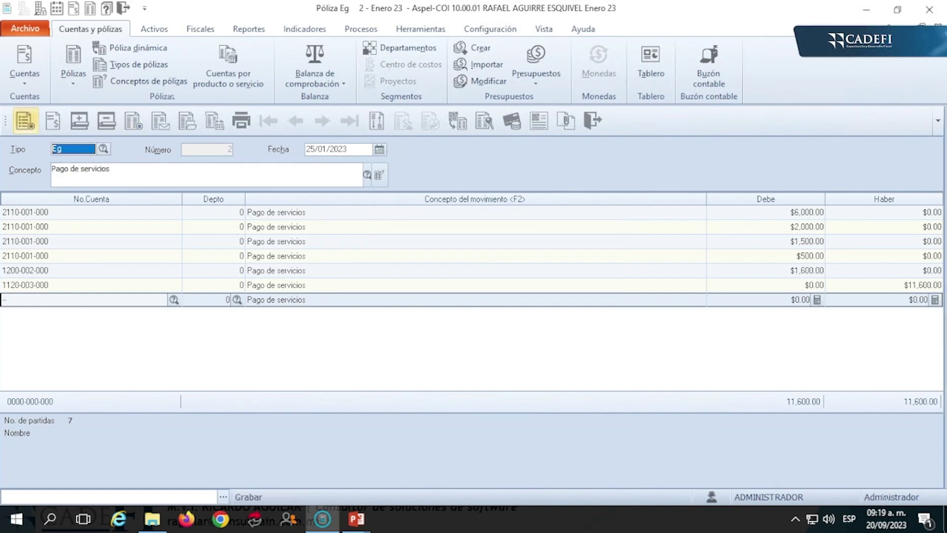
Record the Egresos póliza and check its 25/01/2023 entry in the January list sorted by date.
left_click(24, 120)
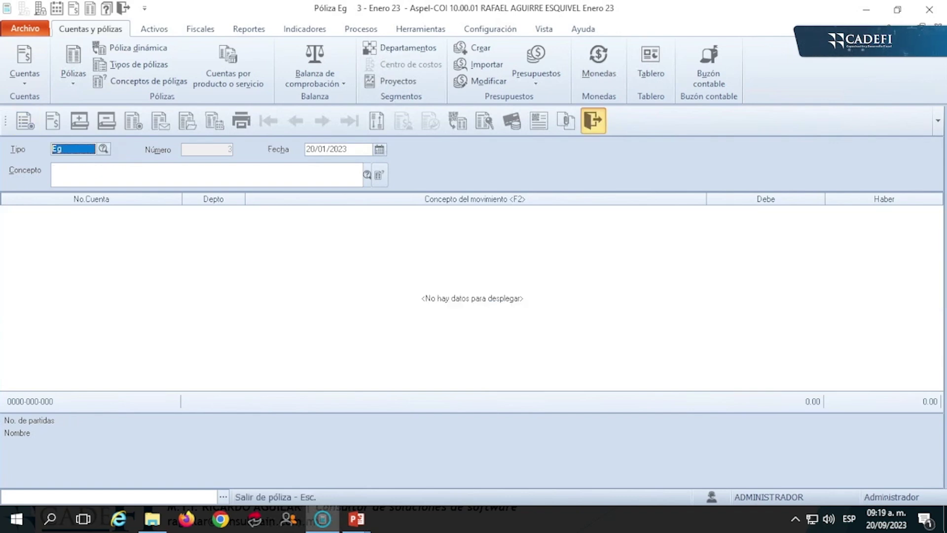
left_click(593, 120)
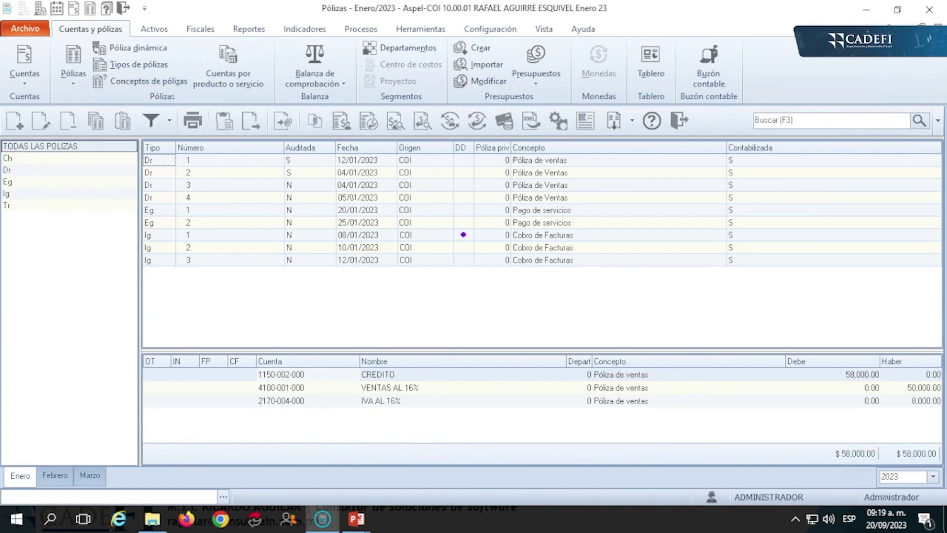
left_click(365, 148)
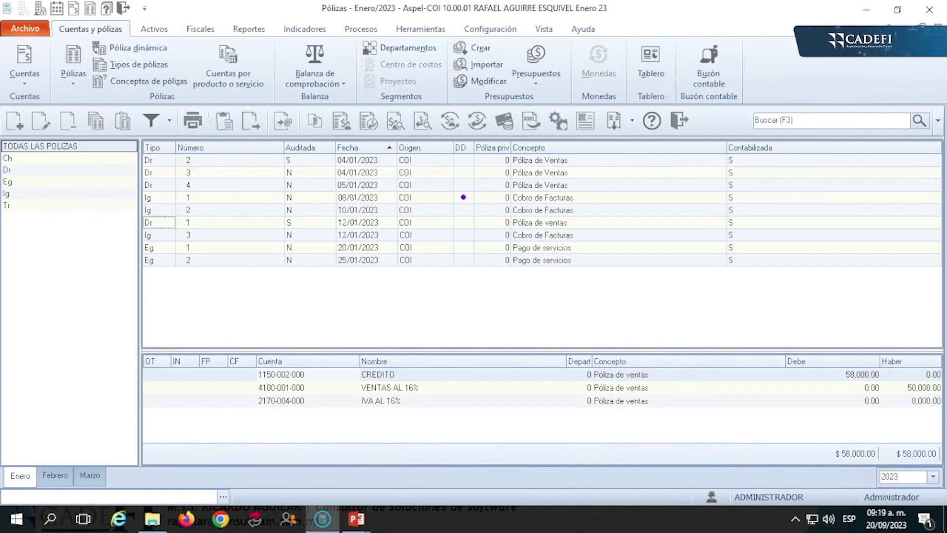
left_click(366, 260)
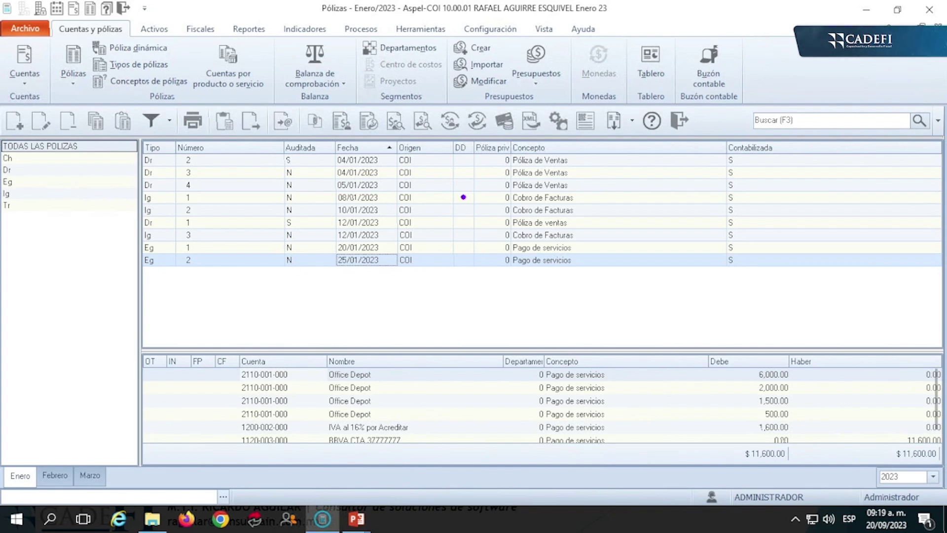
Start a new póliza of type Eg (Egresos) in the February 2023 period.
left_click(55, 475)
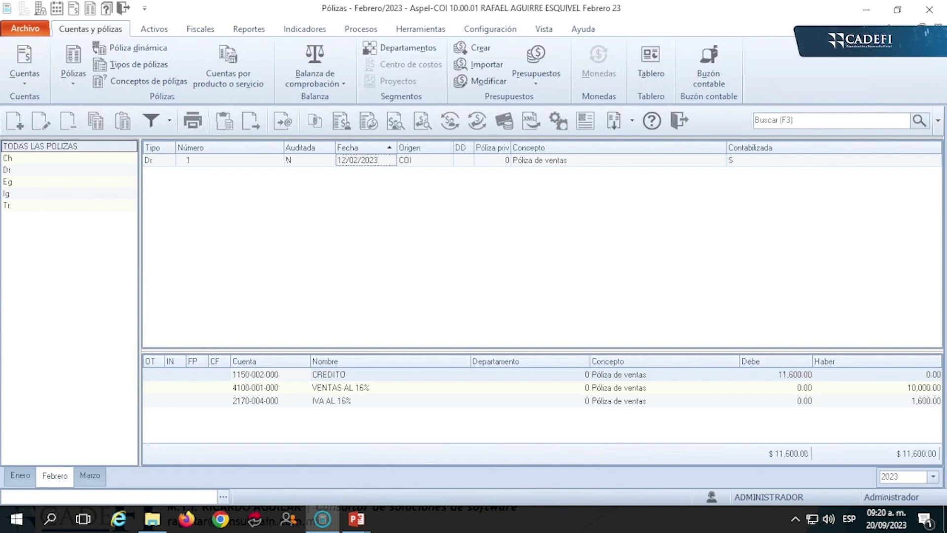
left_click(14, 122)
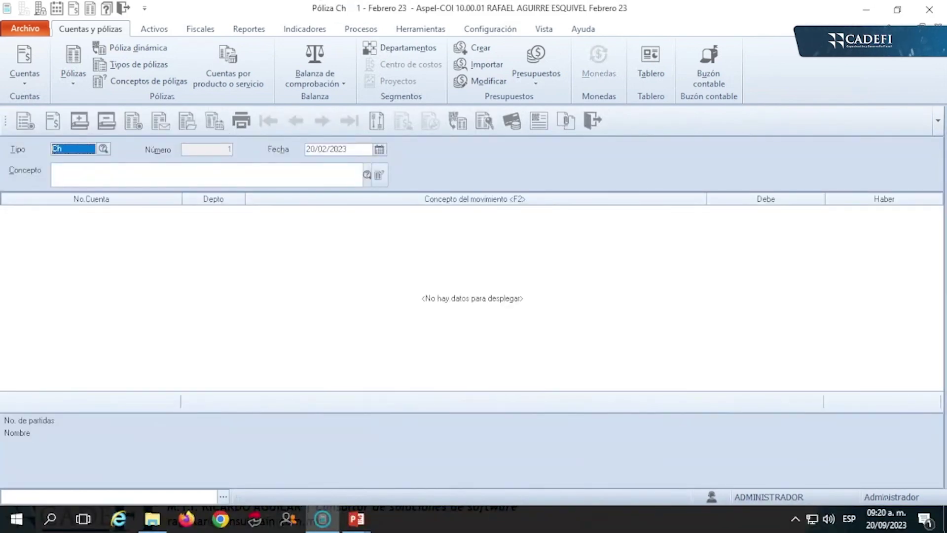
key("F2")
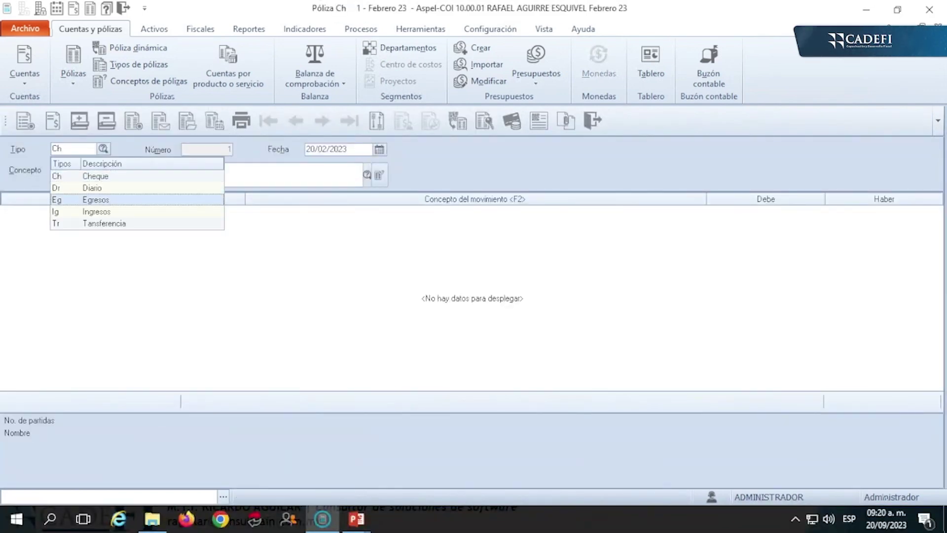
key("Return")
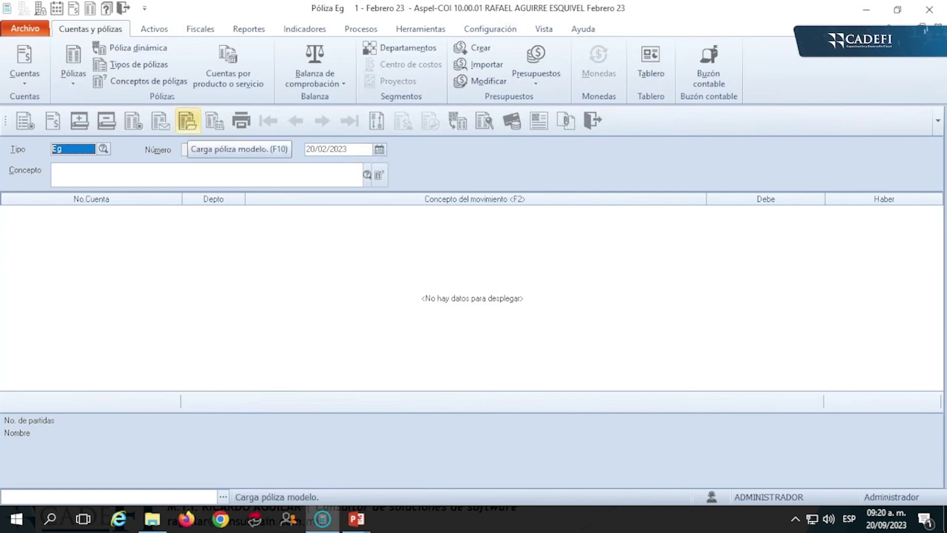
Look over the Excel sheets offered for loading as a model póliza, and return the file filter to Polizas modelo (*.Pol).
left_click(188, 120)
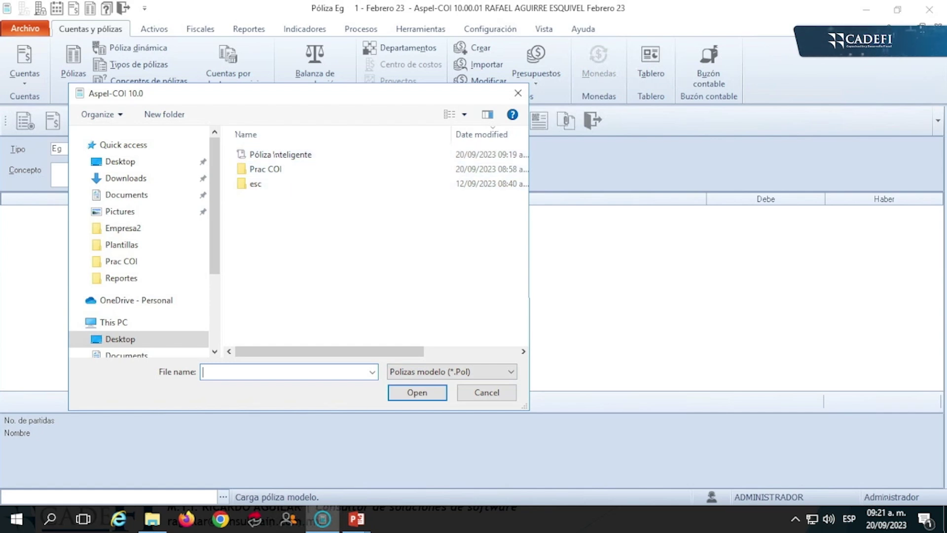
key("Tab")
key("alt+Down")
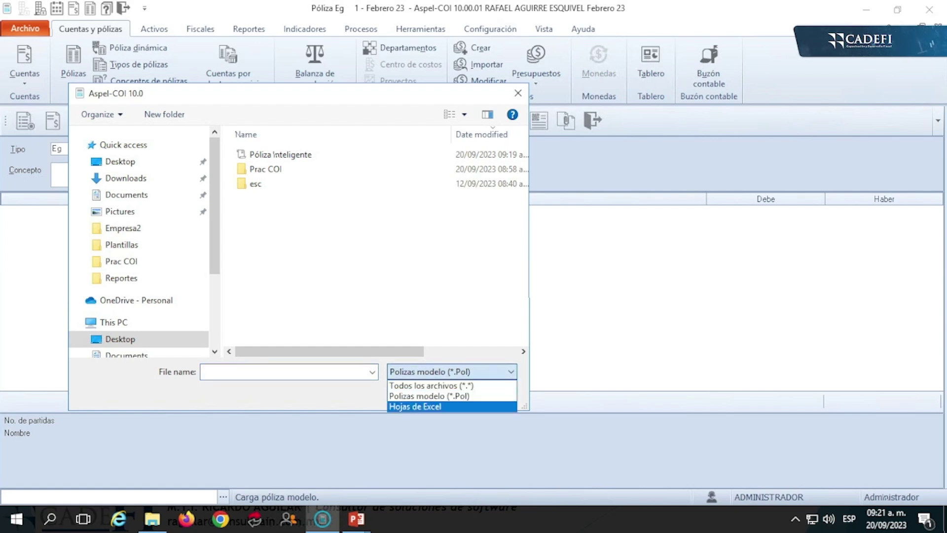
key("Return")
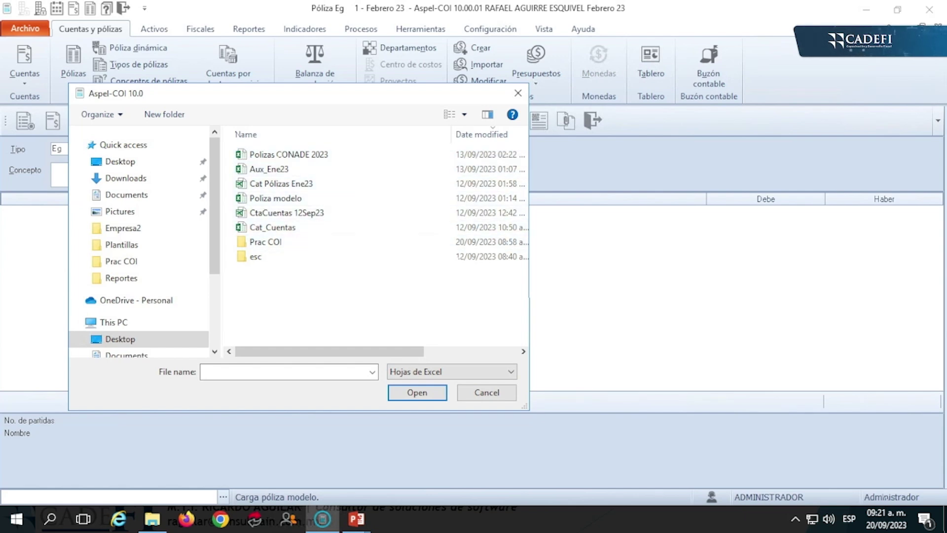
left_click(451, 372)
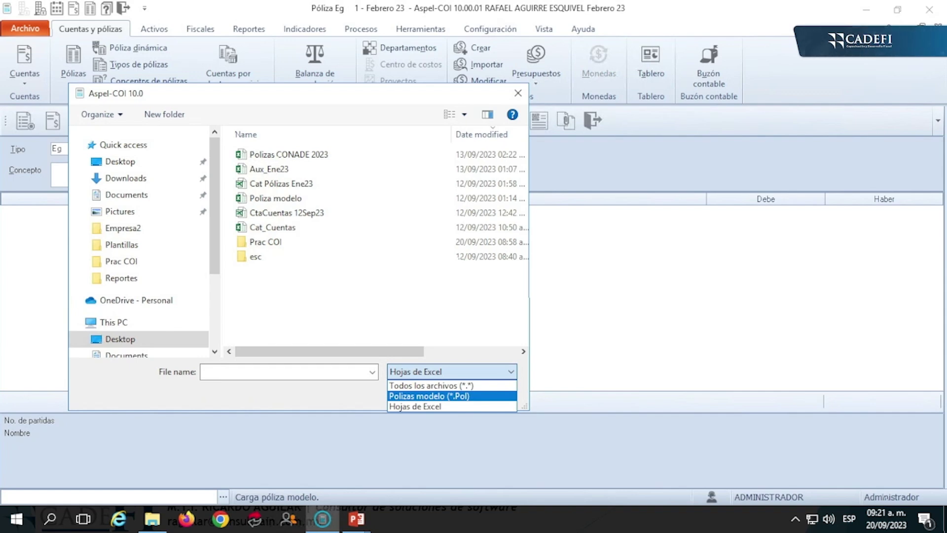
left_click(429, 396)
Load the "Póliza Inteligente" model into the new póliza with 5800 as the amount to distribute.
left_click(281, 155)
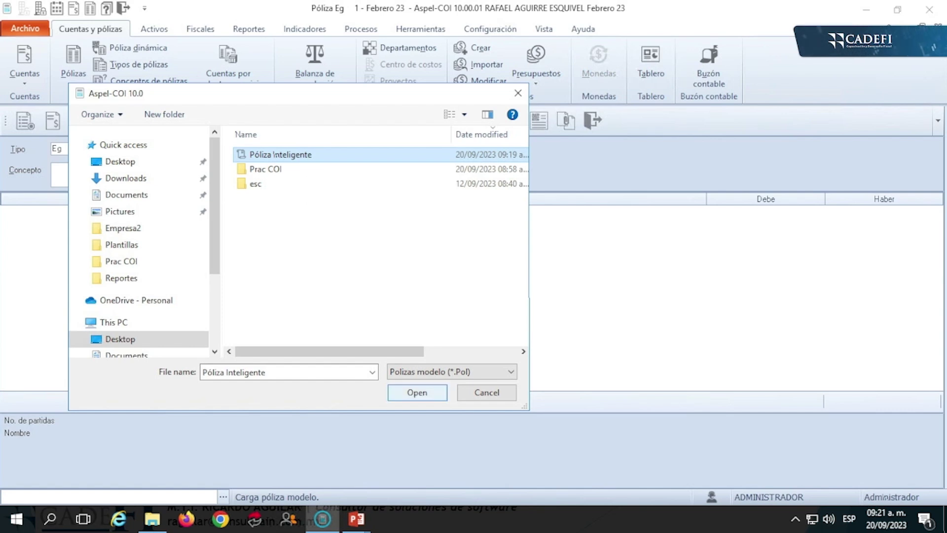
left_click(417, 393)
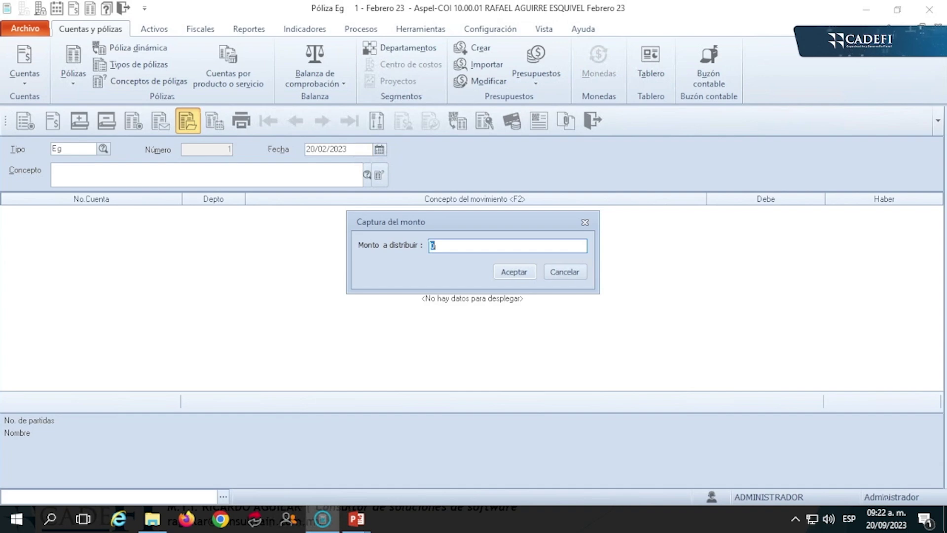
type("5800")
key("Return")
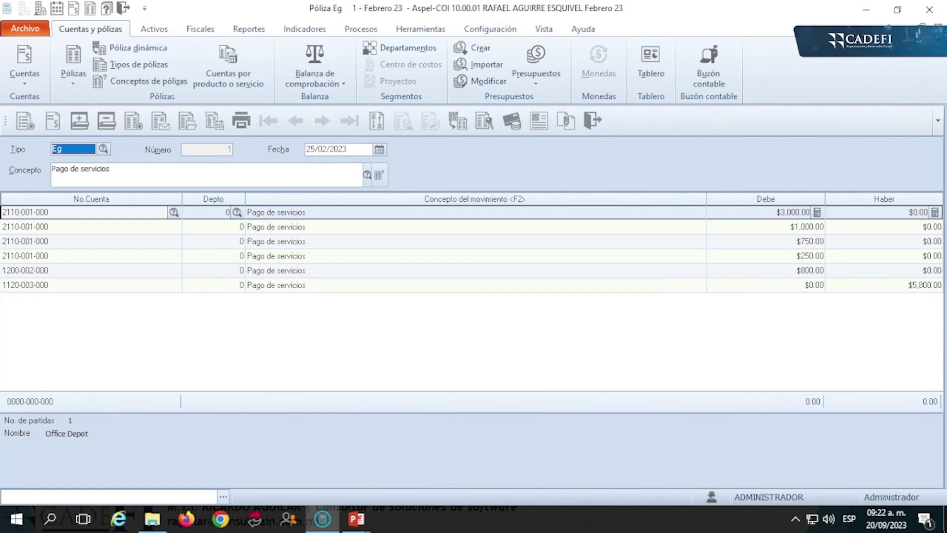
Keep the póliza type as Eg, go through the loaded lines past the last one, and record the póliza.
key("Down")
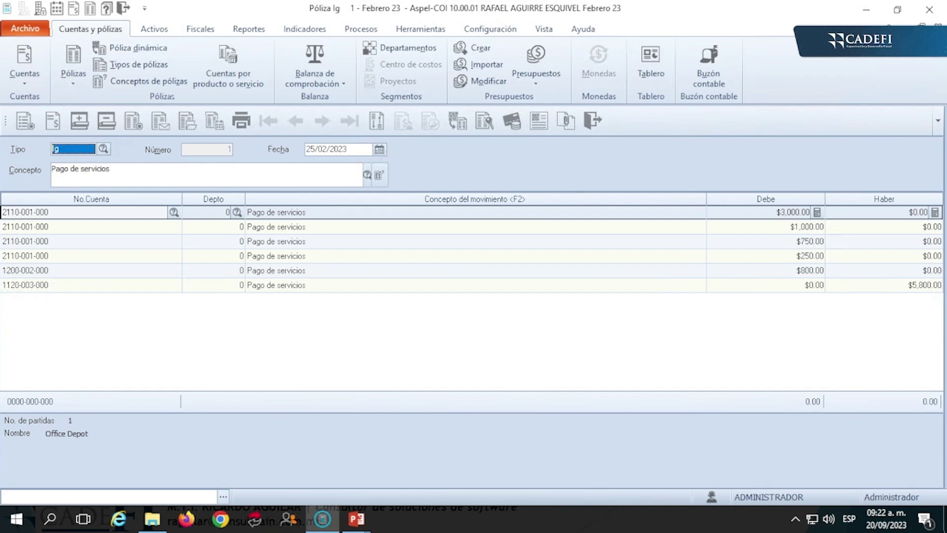
key("Up")
key("Tab")
key("Tab")
key("Tab")
key("Down")
key("Down")
key("Down")
key("Down")
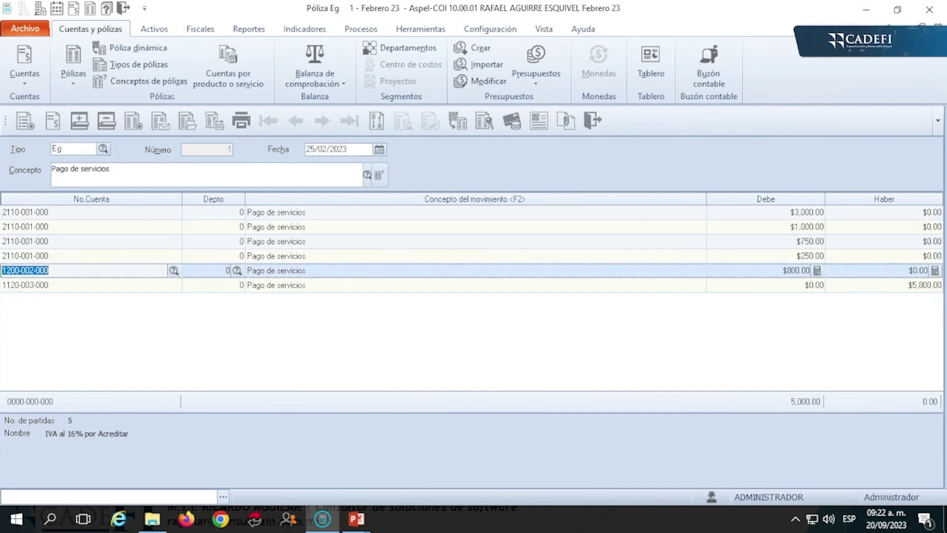
key("Down")
key("Down")
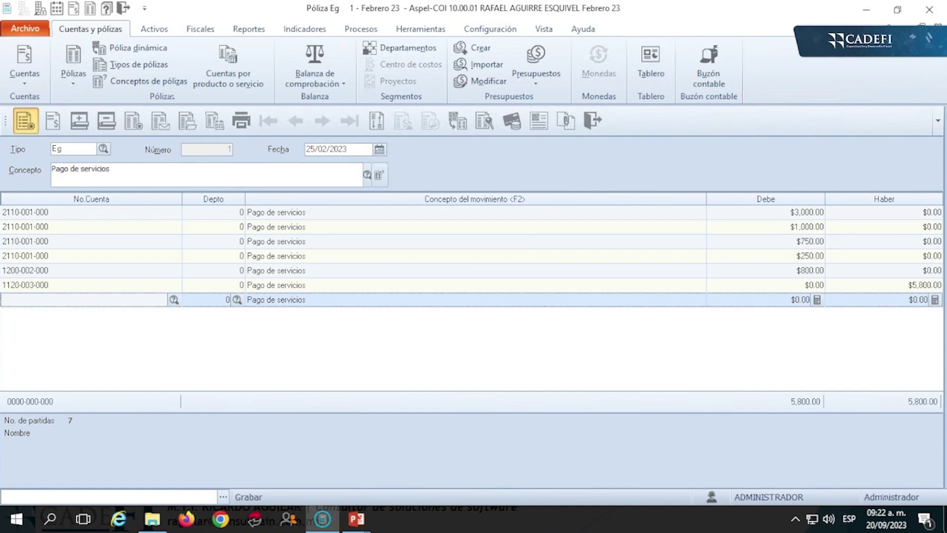
left_click(25, 120)
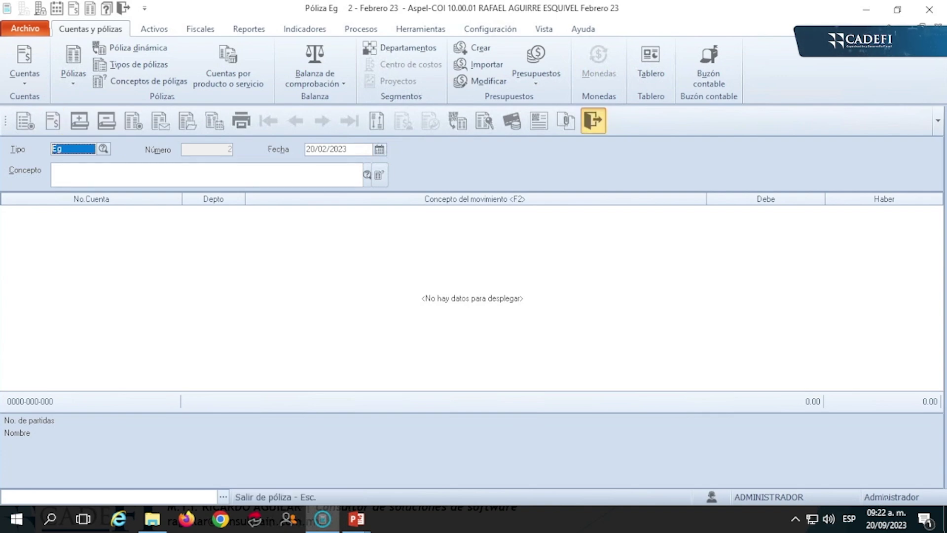
Leave the February póliza capture and start a new póliza in the March 2023 period.
left_click(593, 120)
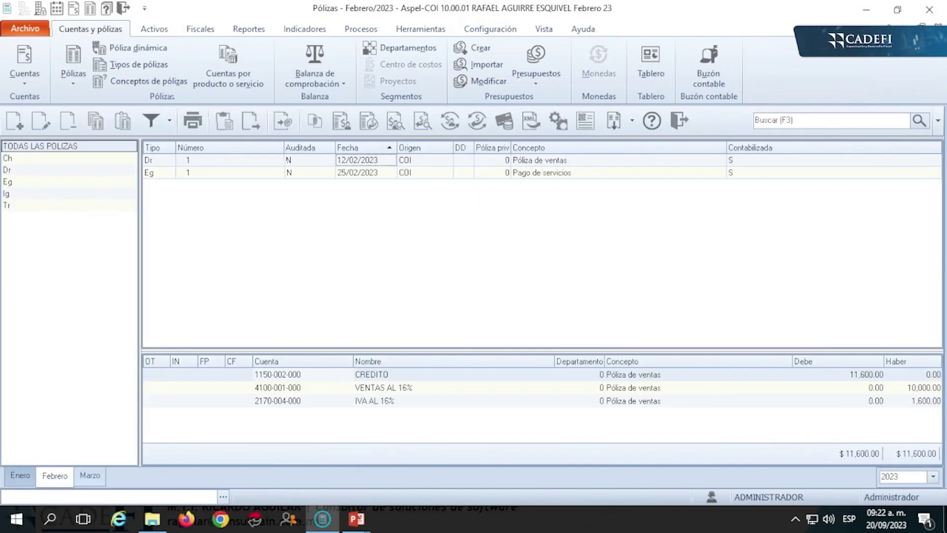
left_click(90, 475)
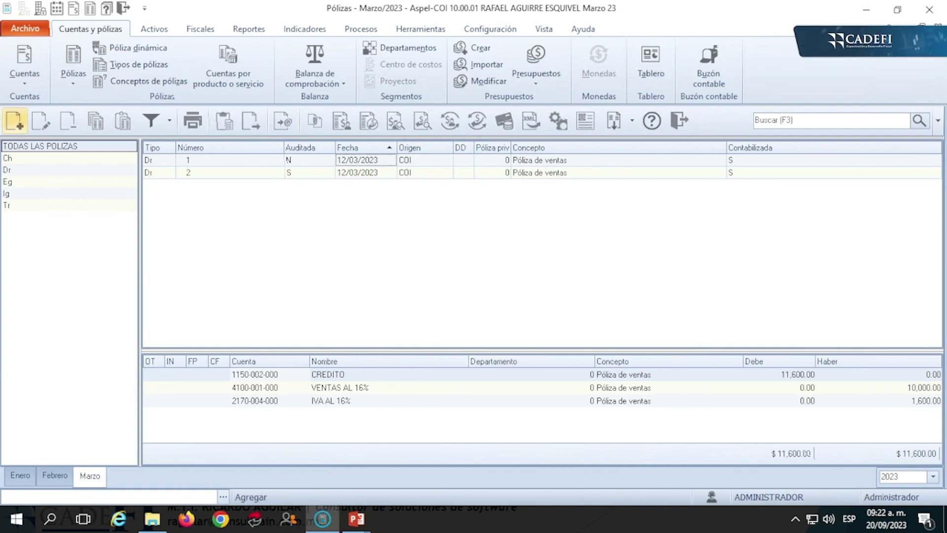
left_click(14, 121)
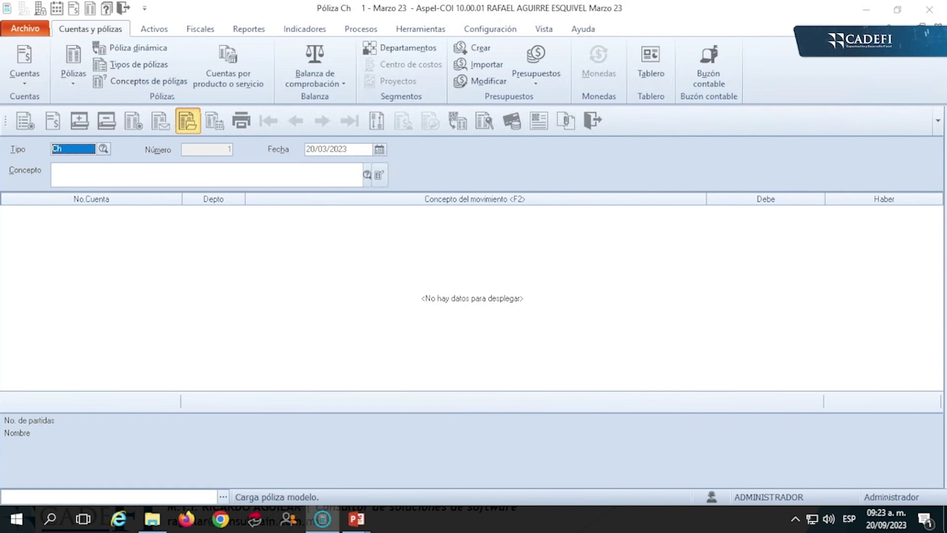
Close the non-responding Aspel-COI program and return from the slide show to the desktop taskbar to reopen it.
mouse_move(323, 519)
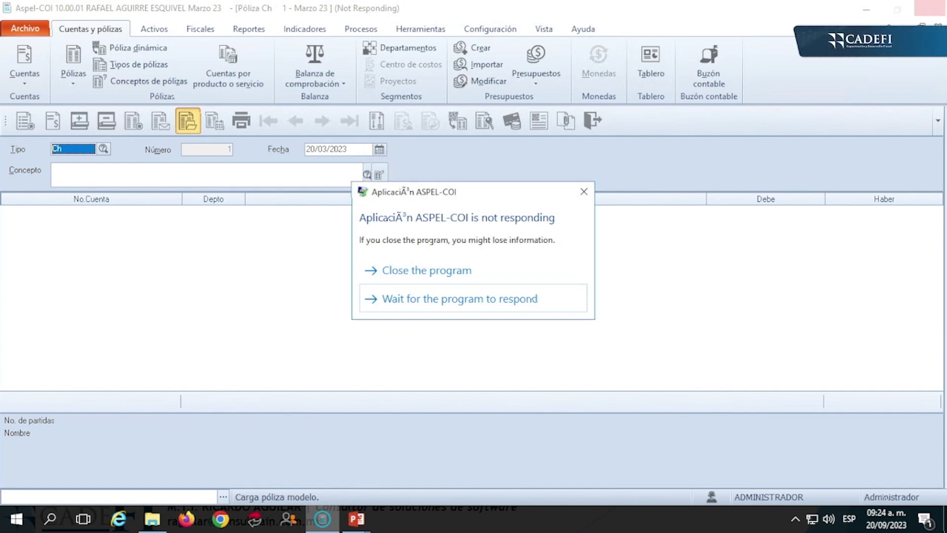
key("Up")
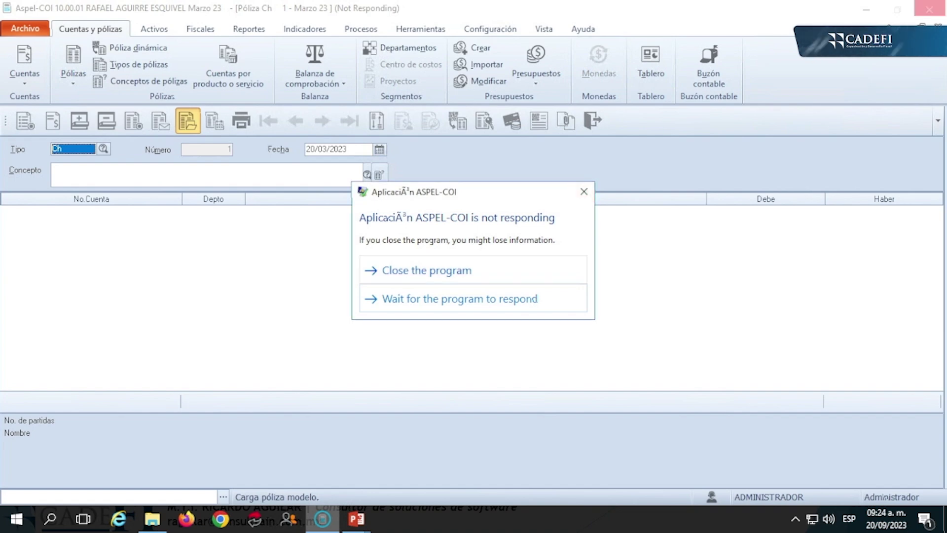
key("Return")
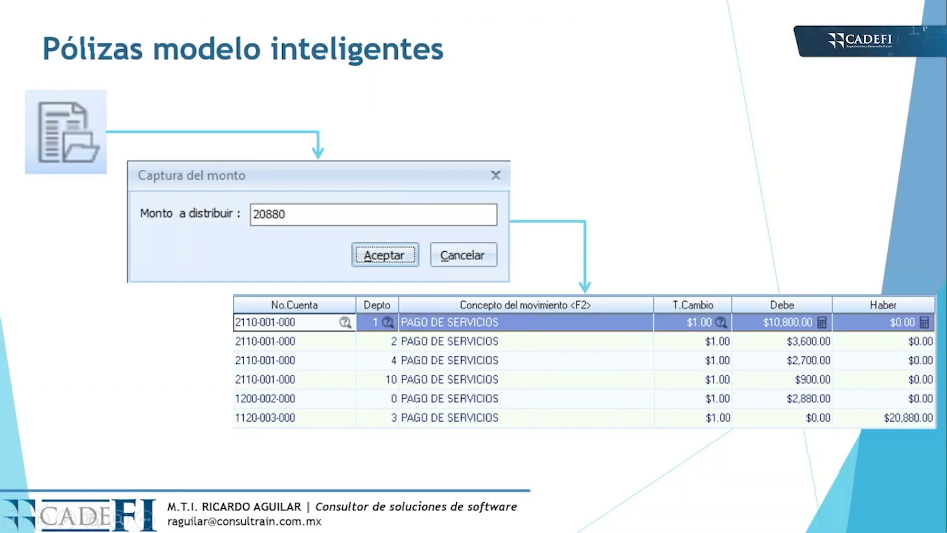
key("super")
key("Escape")
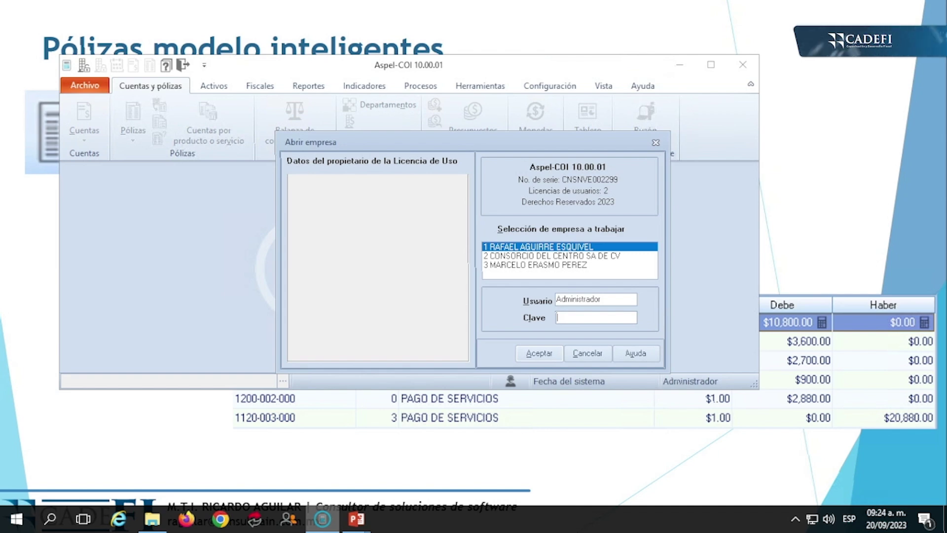
Check the ASPEL-COI process in Task Manager and close Task Manager.
right_click(543, 519)
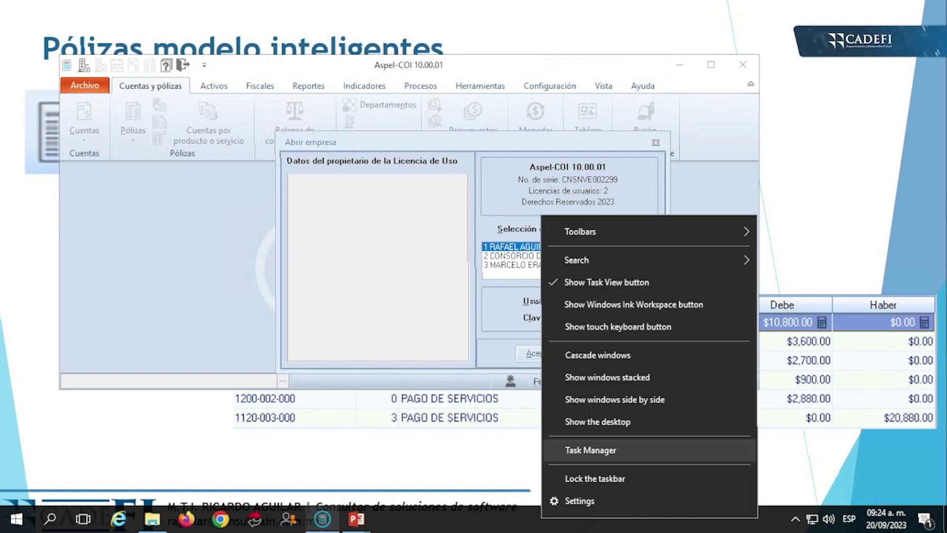
left_click(591, 450)
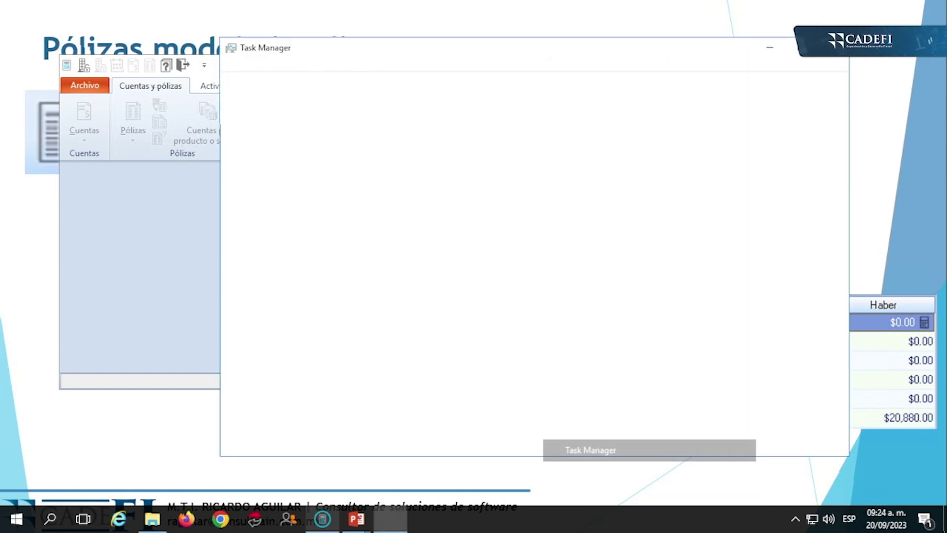
left_click(290, 164)
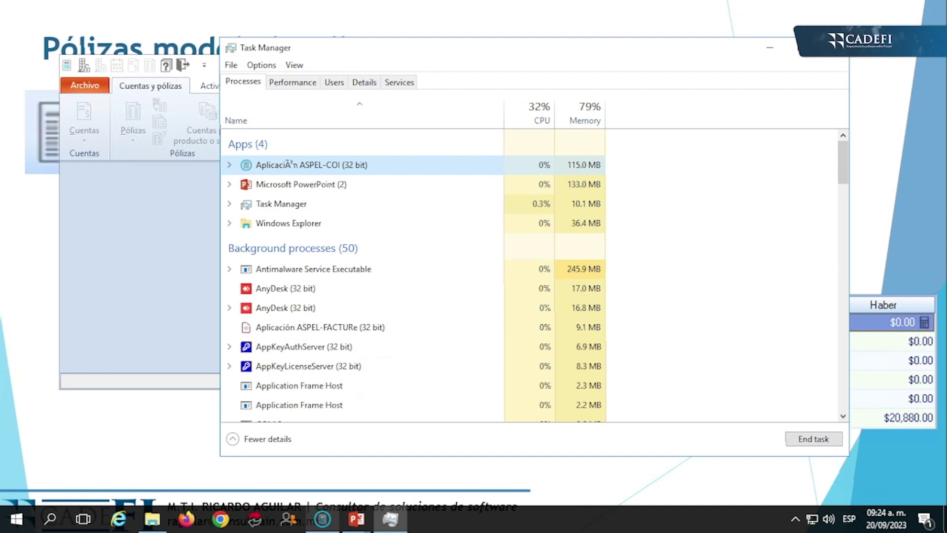
key("alt+F4")
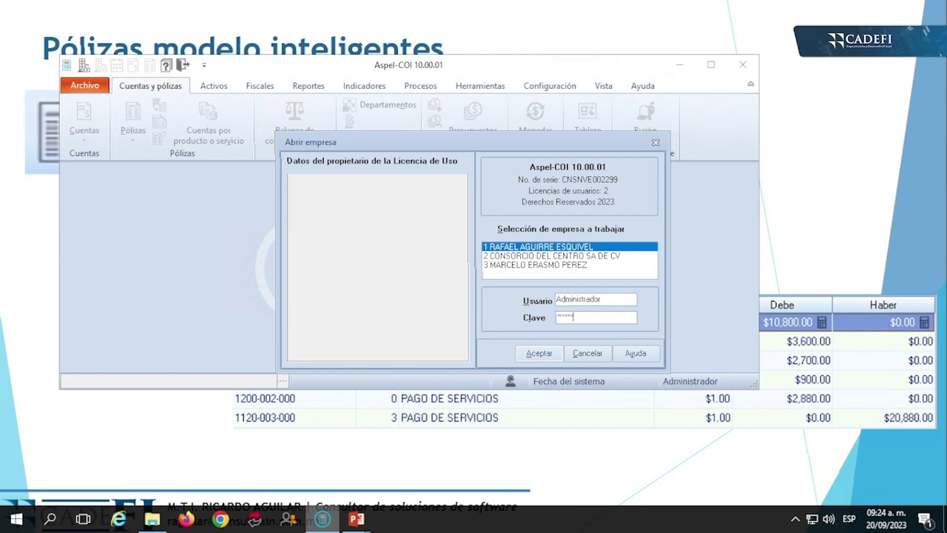
Log in to the first company with the user's password (Clave) and open the pólizas list in the maximized window.
key("Return")
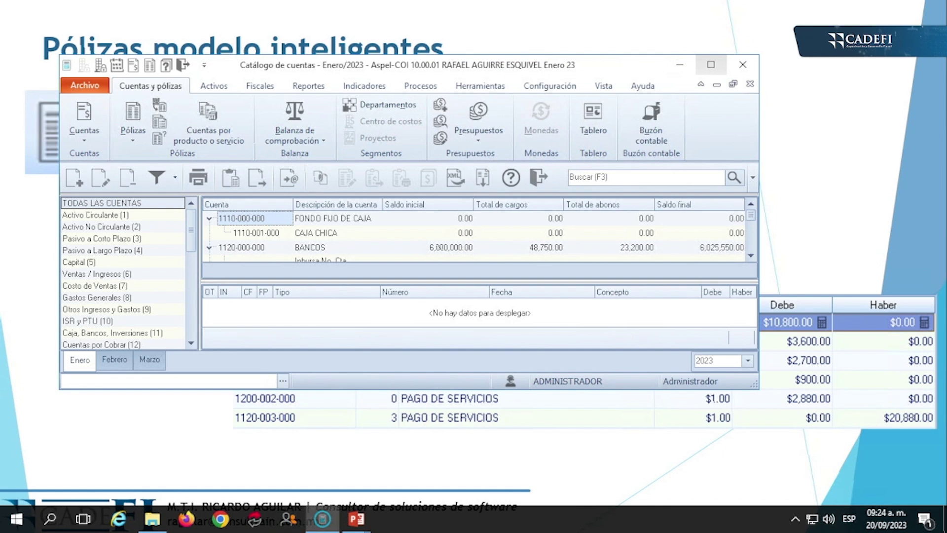
left_click(711, 65)
left_click(476, 120)
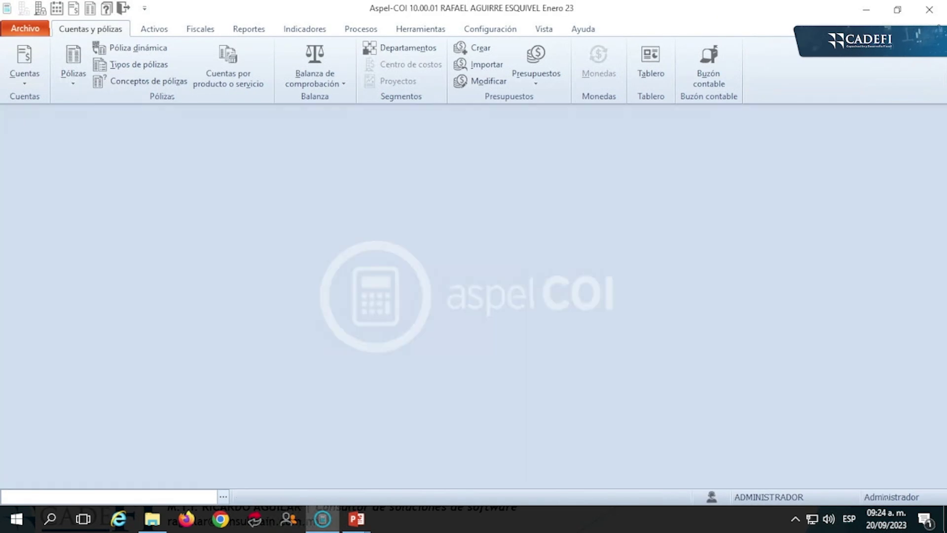
left_click(73, 57)
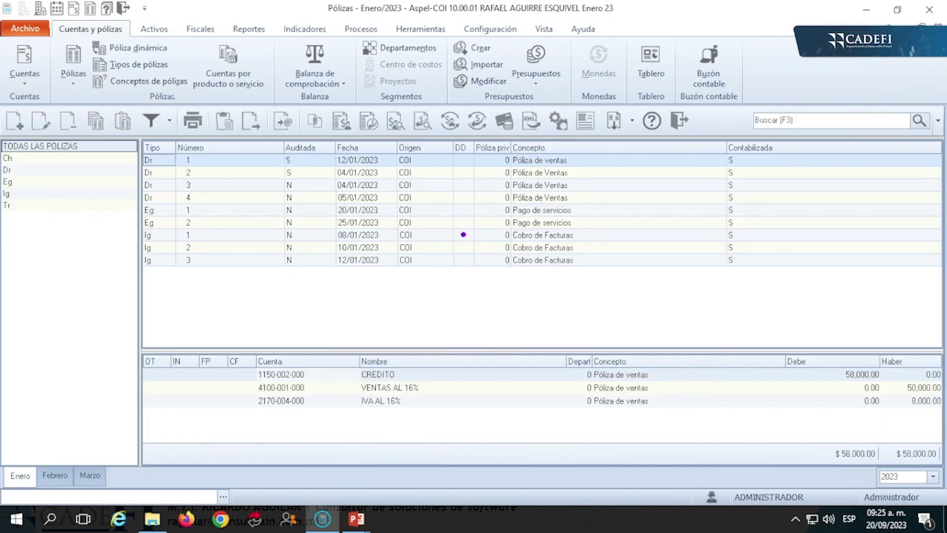
Start a new póliza of type Eg (Egresos) in the March 2023 period.
left_click(90, 475)
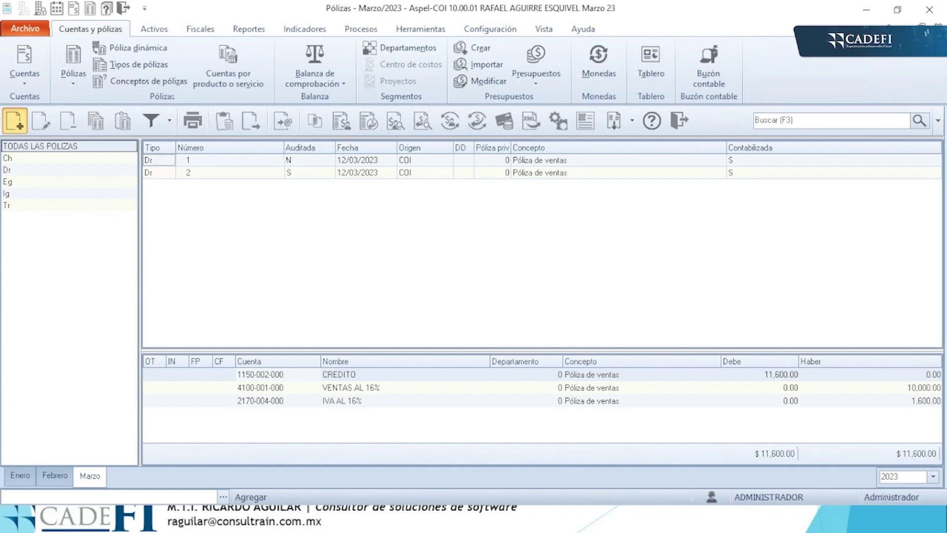
left_click(15, 121)
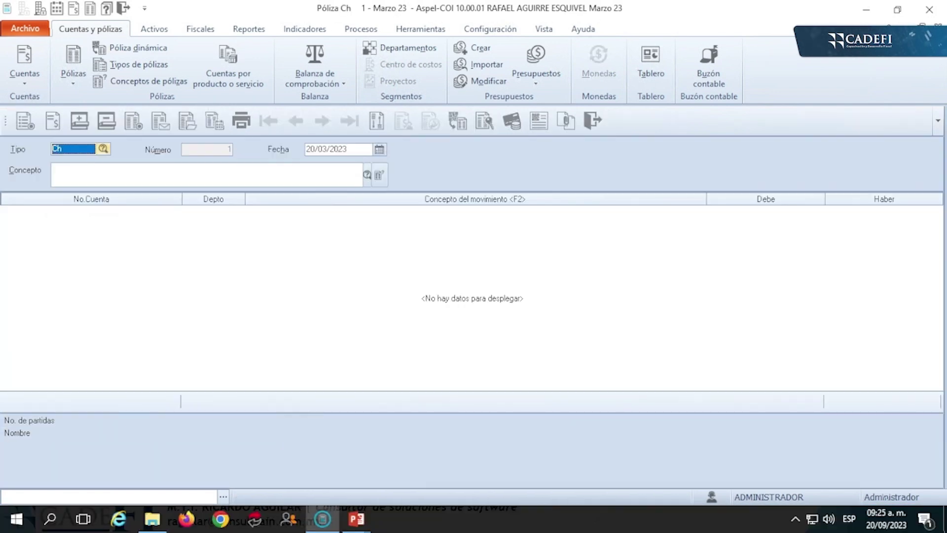
key("F2")
key("Down")
key("Down")
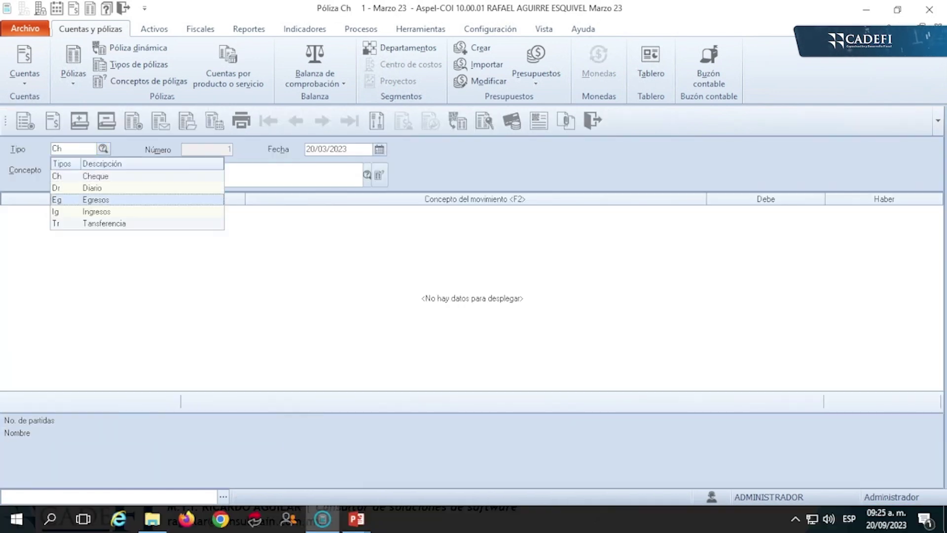
key("Return")
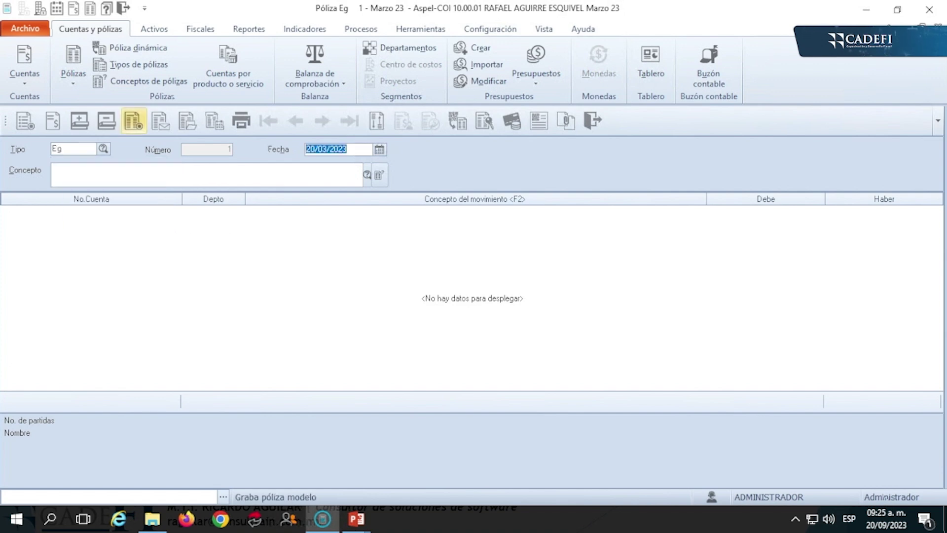
Load the "Póliza Inteligente" model into the new March póliza with 30000 as the amount to distribute.
left_click(187, 120)
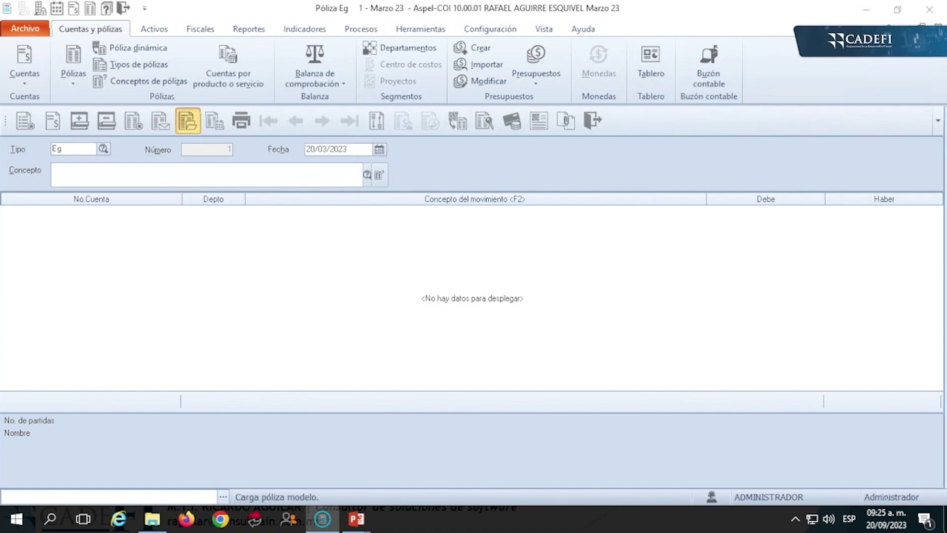
left_click(281, 179)
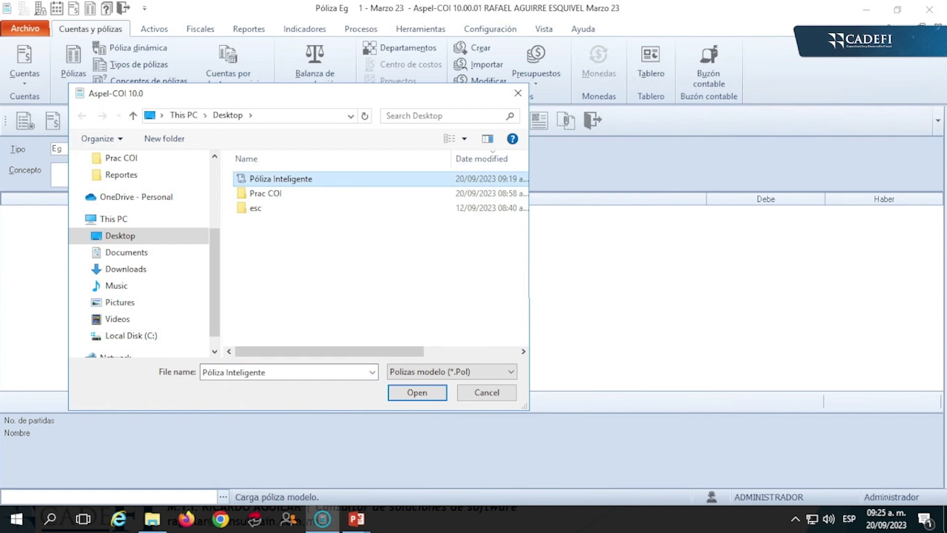
left_click(417, 392)
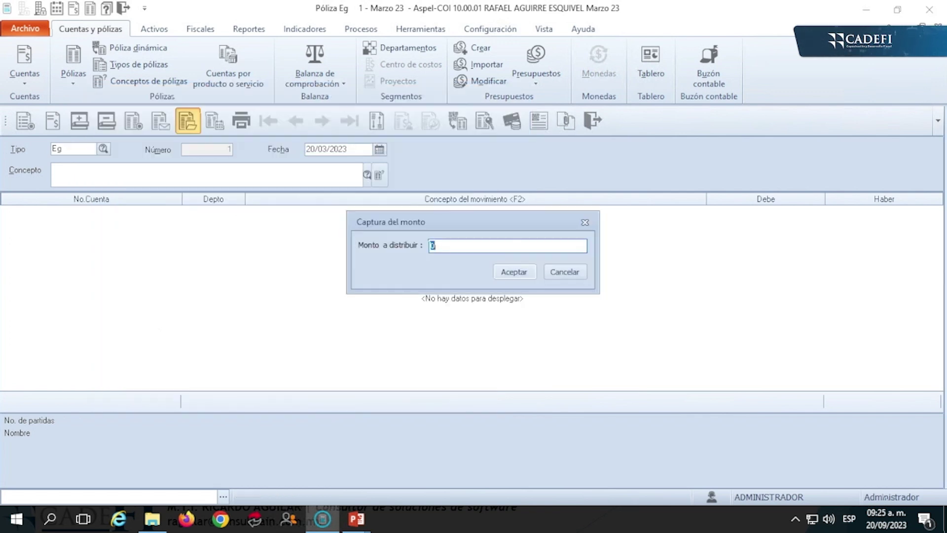
type("30000")
left_click(514, 272)
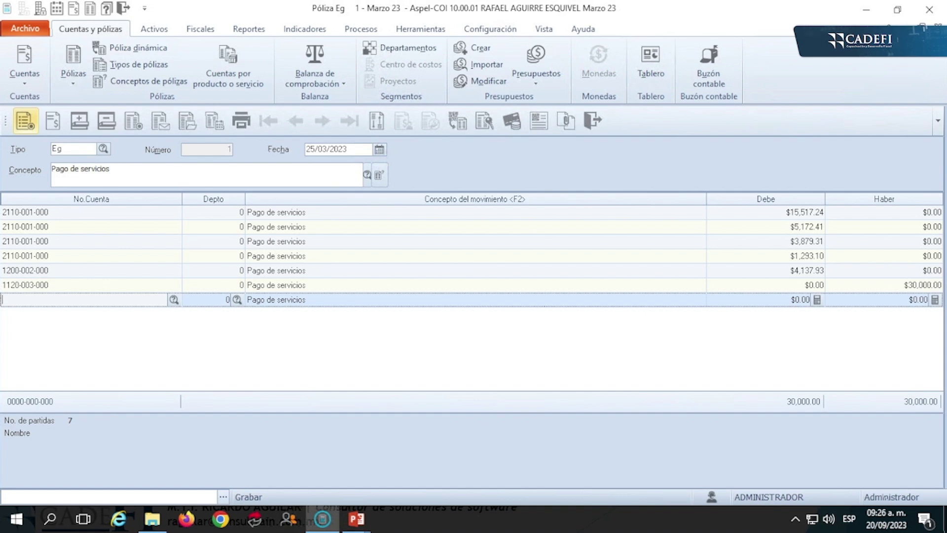
Record the March Egresos póliza, leave the capture, and select it in the list to view its movements.
left_click(25, 120)
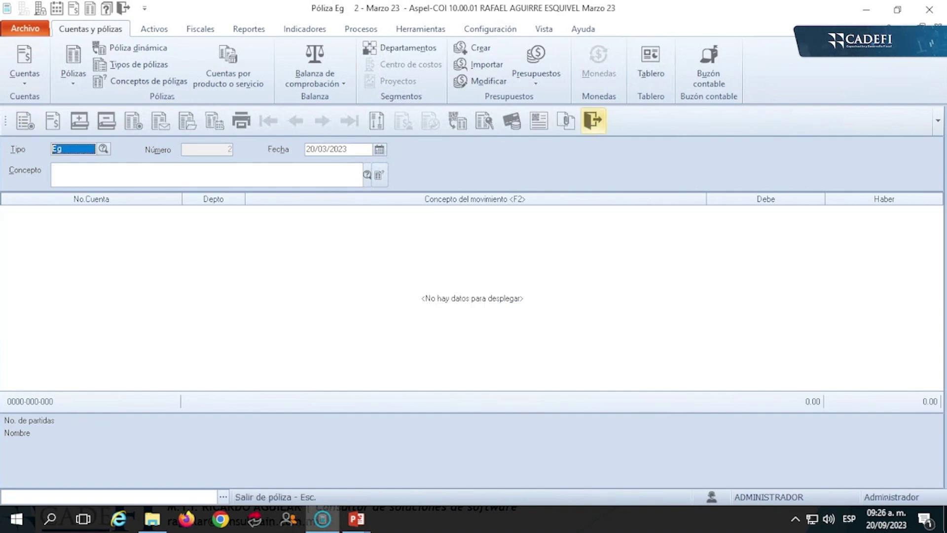
left_click(593, 120)
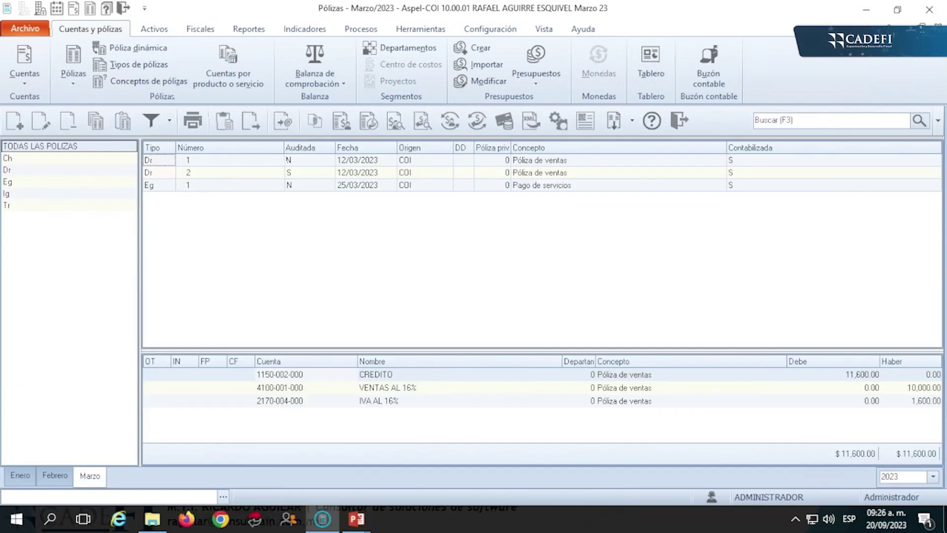
left_click(366, 185)
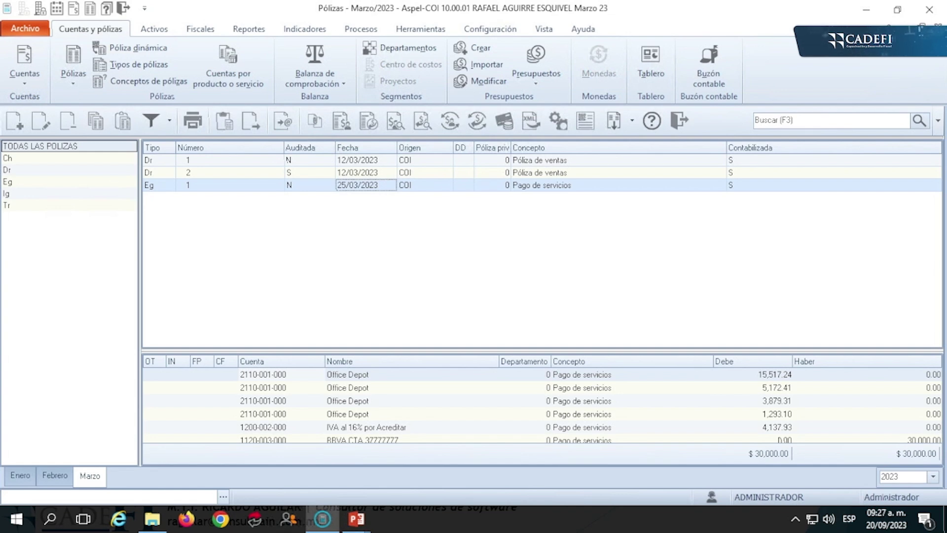
Switch to the PowerPoint slide show and advance to the next slide.
key("alt+Tab")
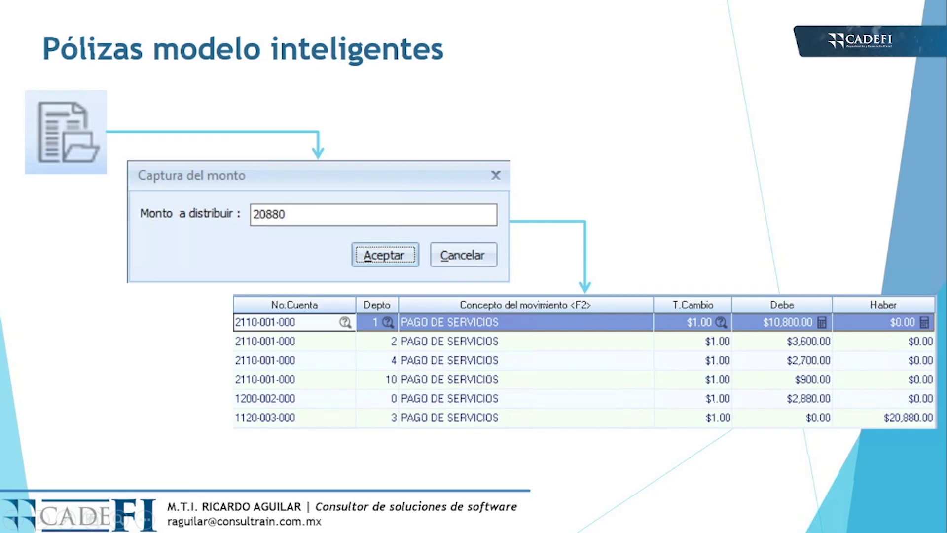
key("Right")
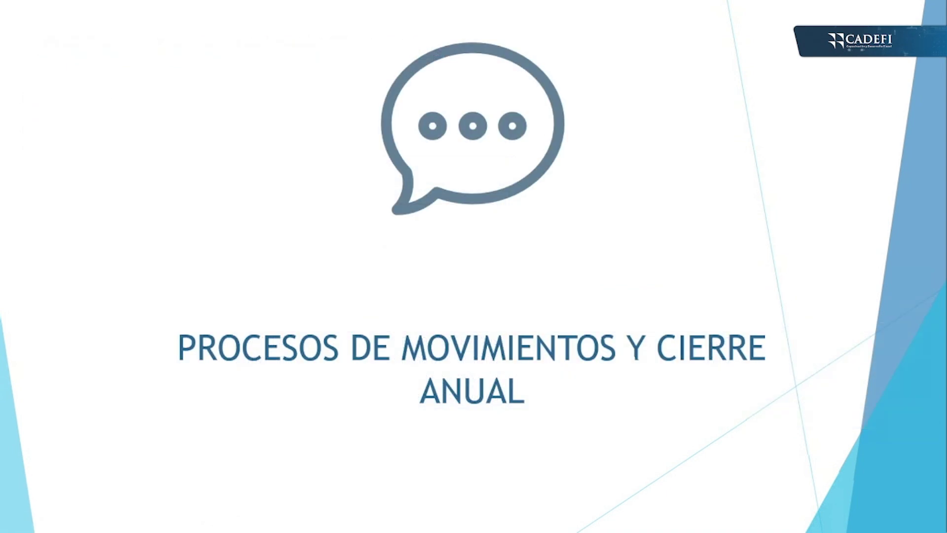